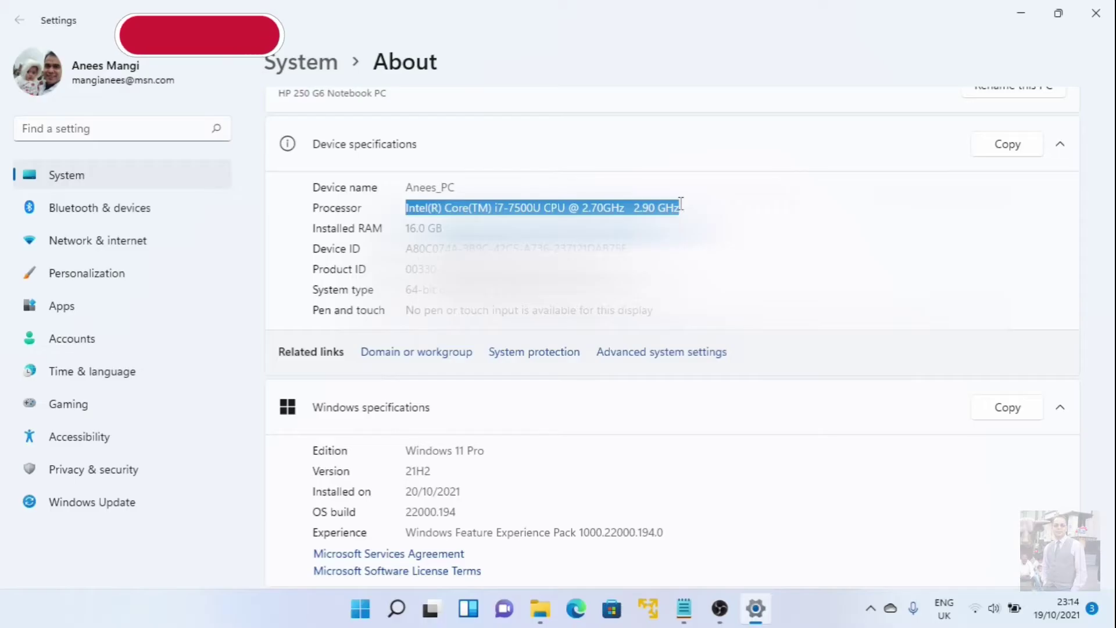
Select the Windows 11 Pro edition text and the full processor description.
left_click_drag(406, 451, 486, 442)
left_click_drag(406, 208, 678, 204)
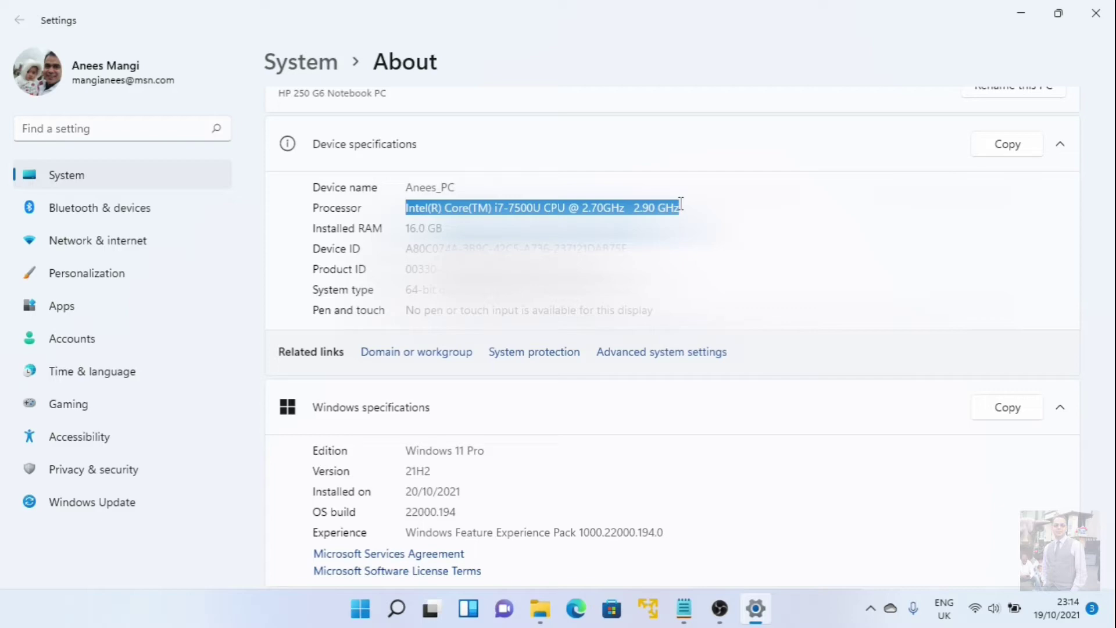
left_click_drag(406, 451, 486, 449)
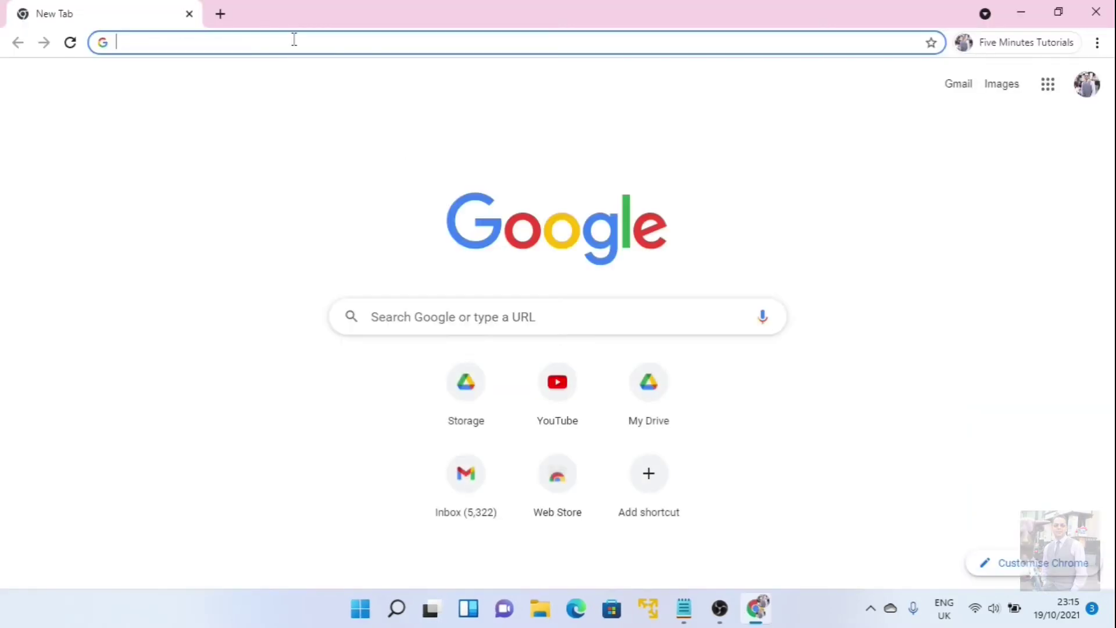
Search for the Windows 11 download and open Microsoft's Windows 11 download page.
type("d")
key("End")
key("Return")
left_click(228, 303)
scroll(364, 375, "down", 10)
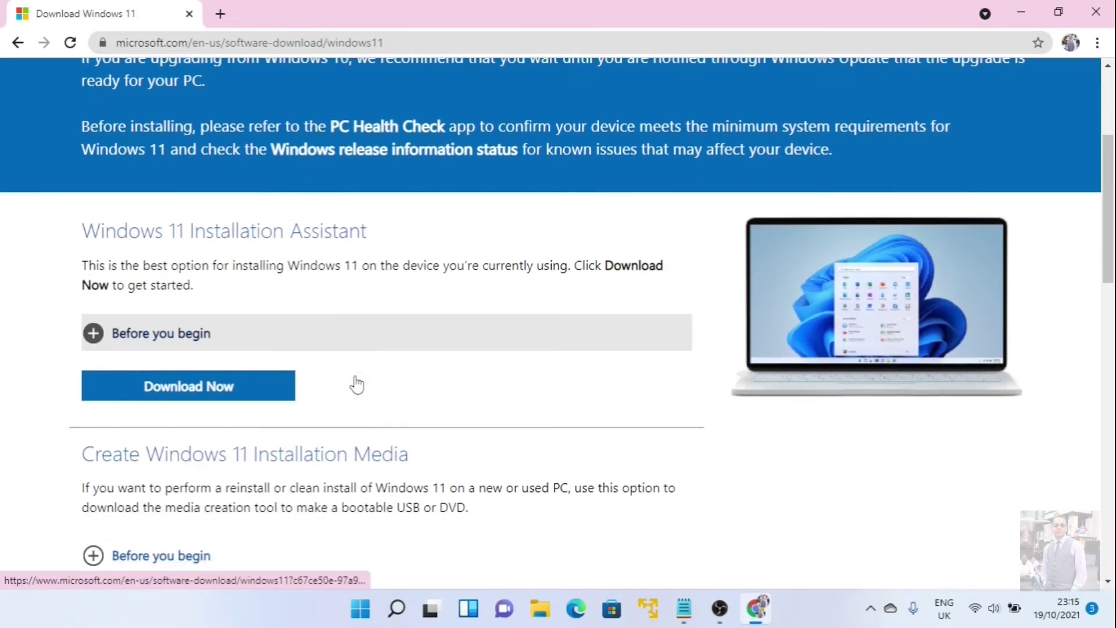
scroll(349, 389, "down", 1)
Choose Windows 11 under Disk Image and request its download.
left_click(319, 393)
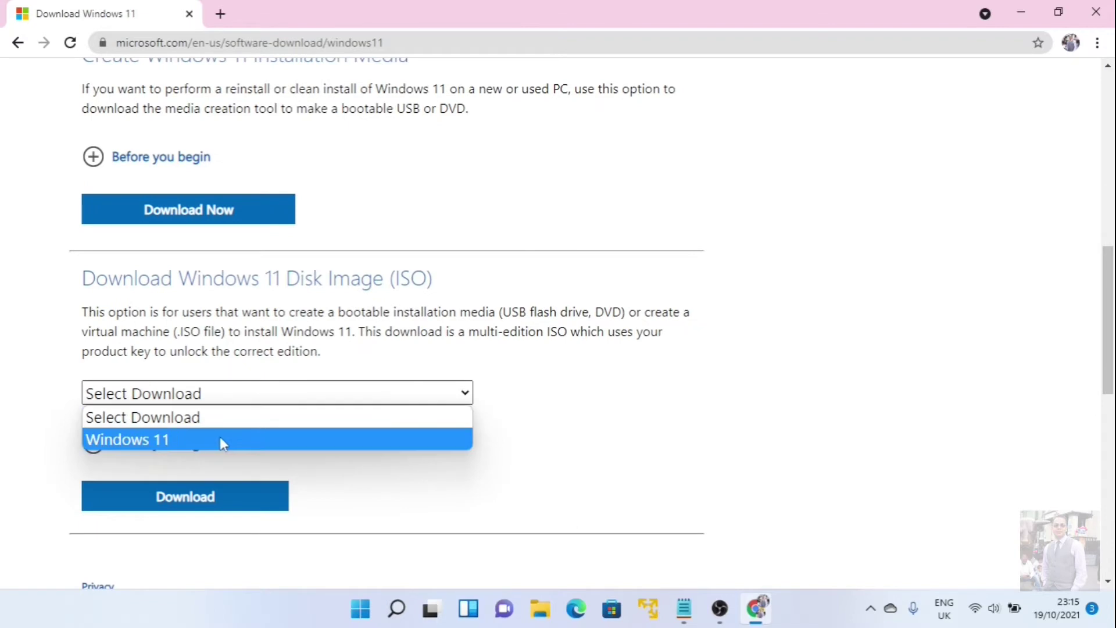
left_click(225, 439)
left_click(198, 486)
scroll(187, 498, "down", 5)
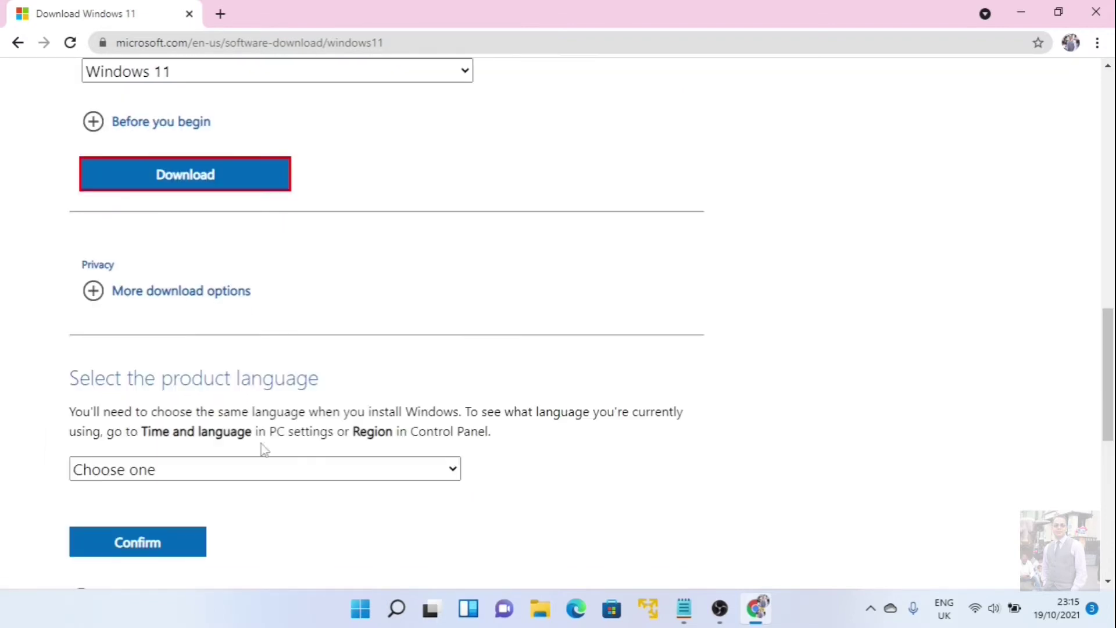
Choose English as the product language and start the 64-bit Windows 11 ISO download.
left_click(252, 470)
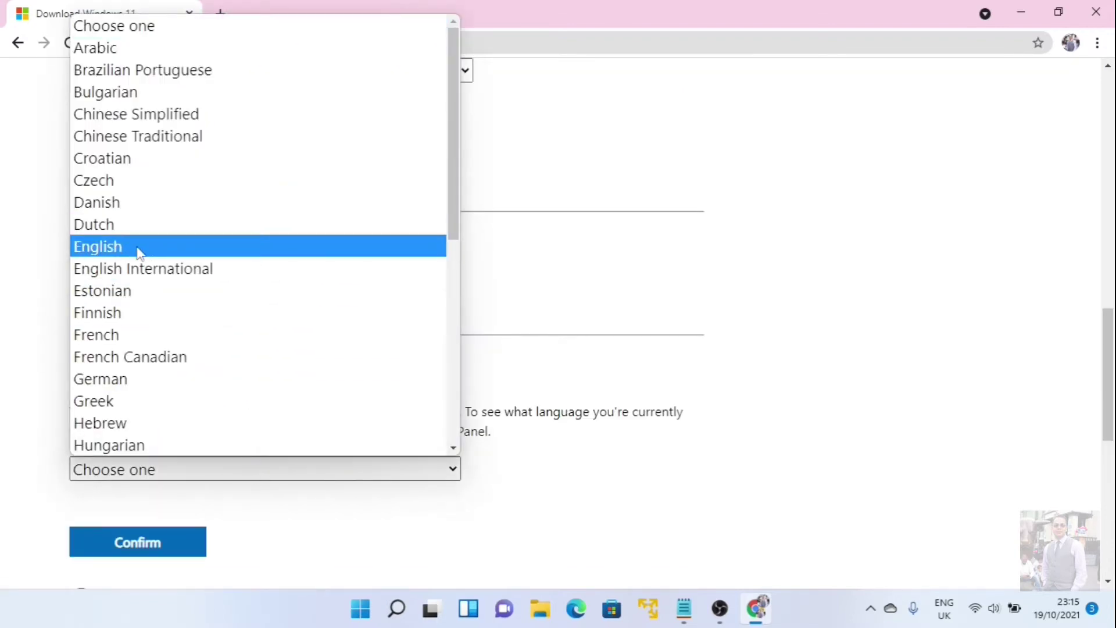
left_click(138, 249)
left_click(175, 549)
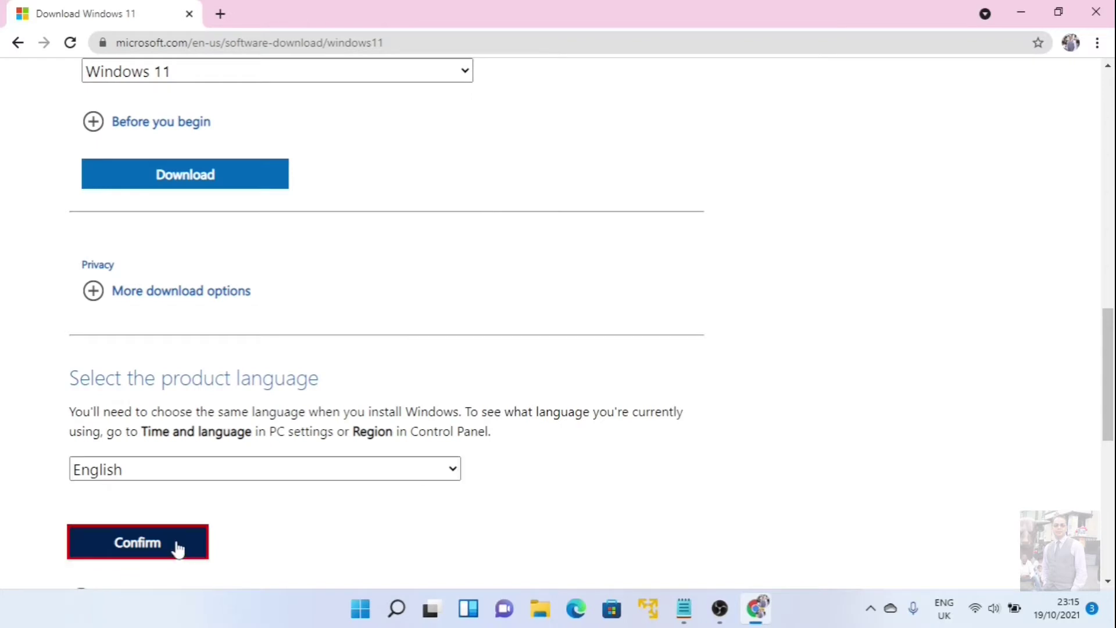
left_click(143, 165)
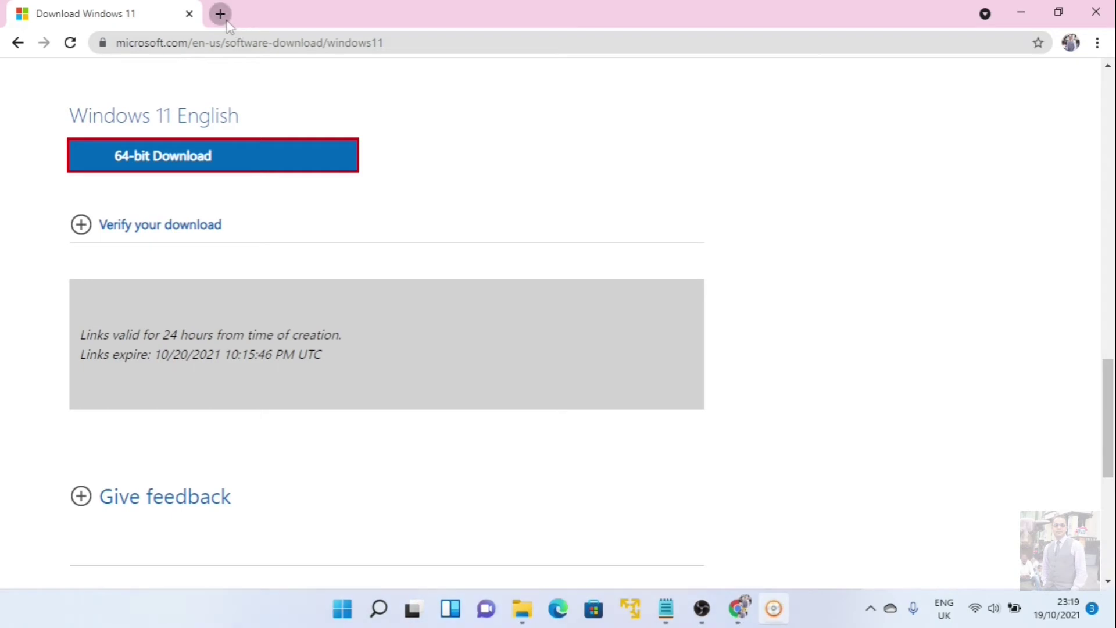
left_click(220, 13)
Go to Google Drive and open public > 'file to replace in source'.
type("drive.google.com/drive/u/0/my-drive")
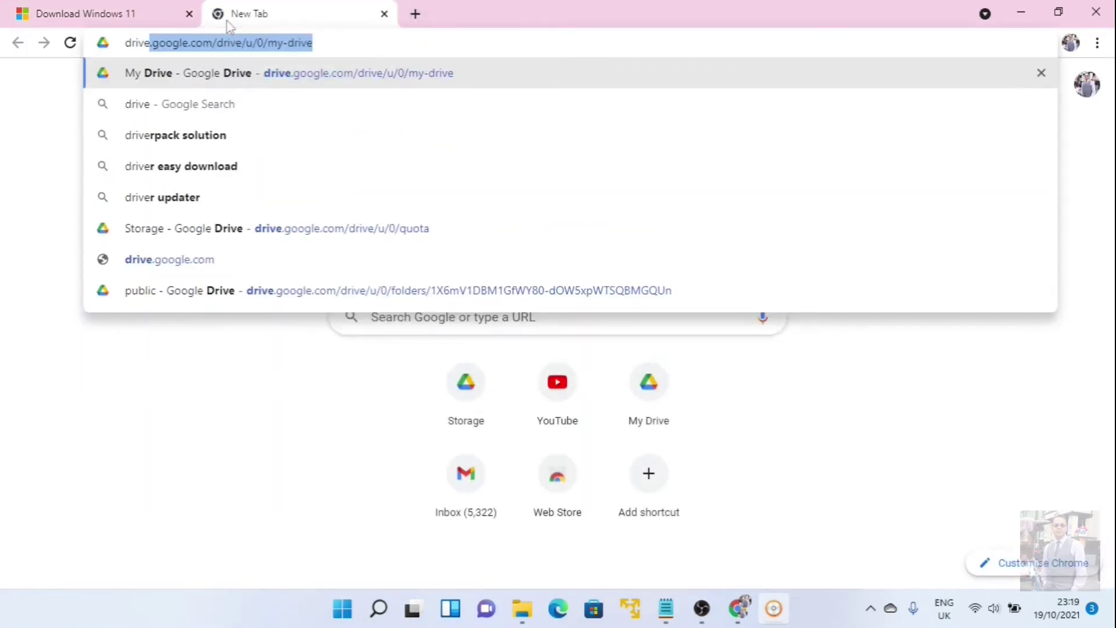
key("Return")
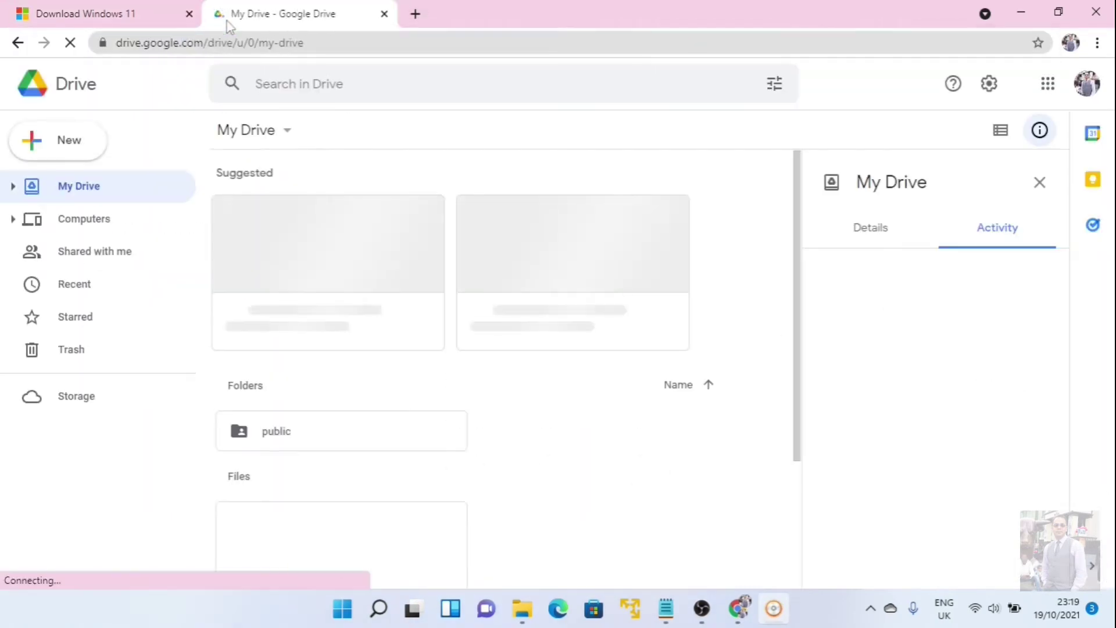
double_click(279, 441)
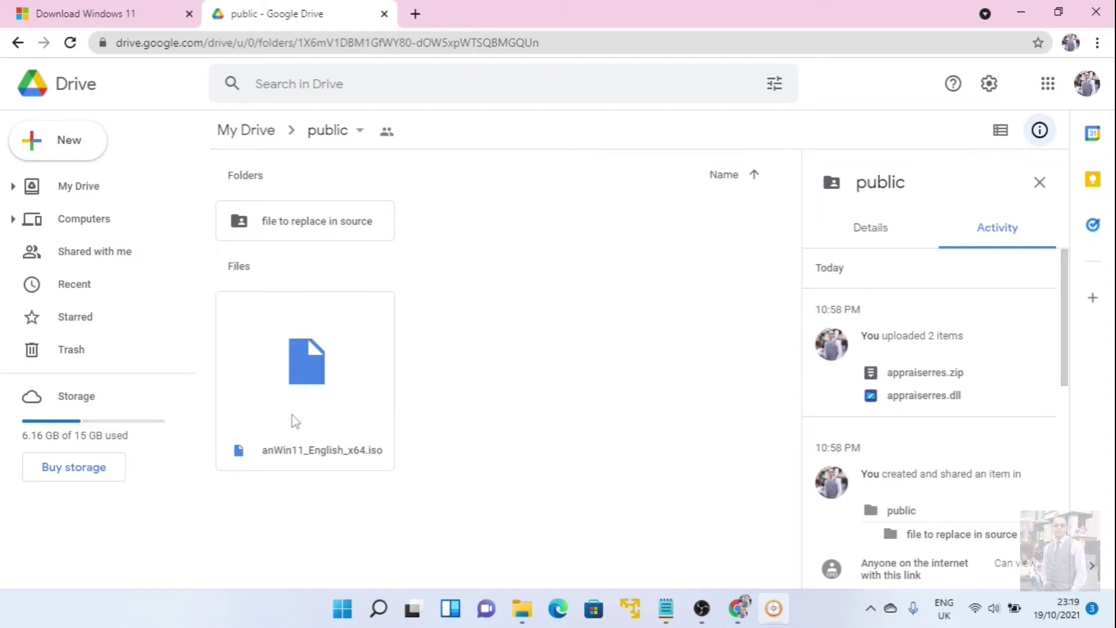
double_click(317, 222)
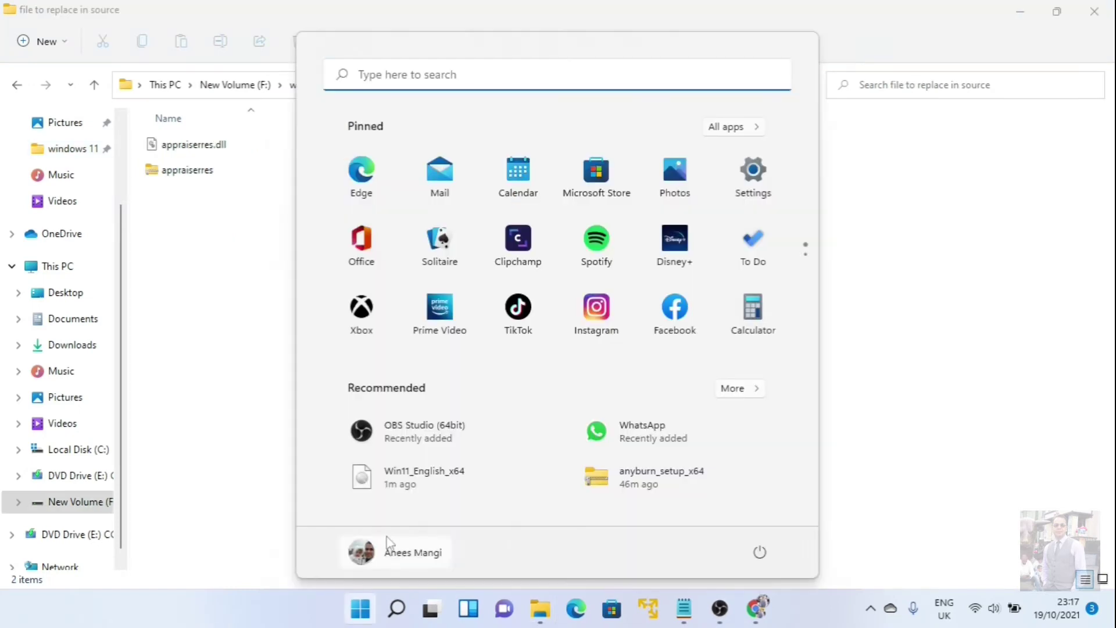
Launch AnyBurn and load F:\windows 11\Win11_English_x64.iso for image editing.
type("any")
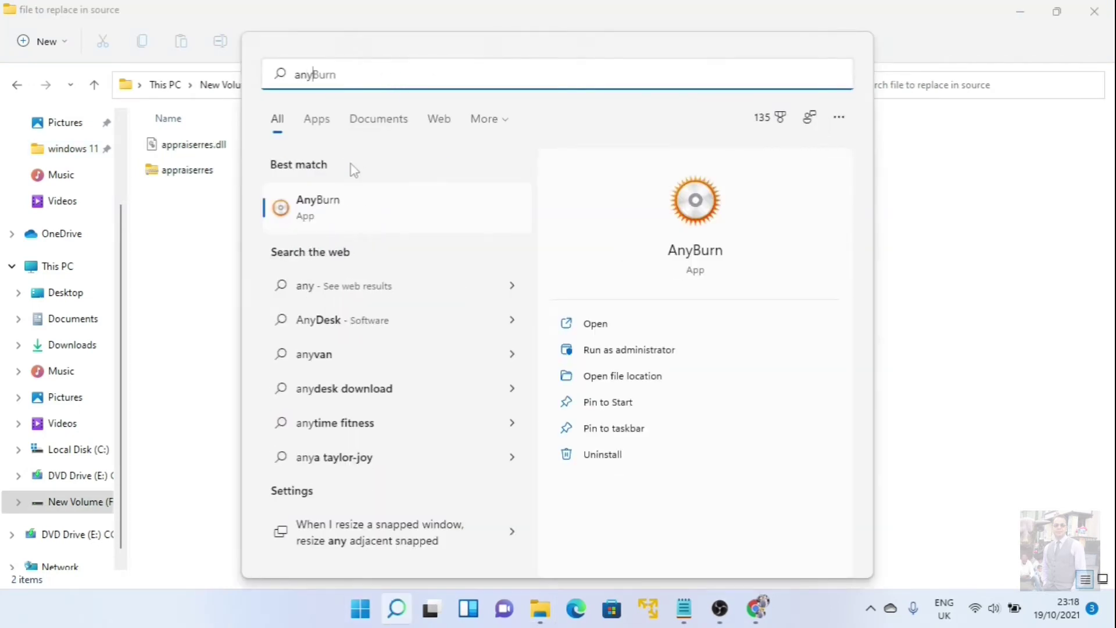
left_click(319, 210)
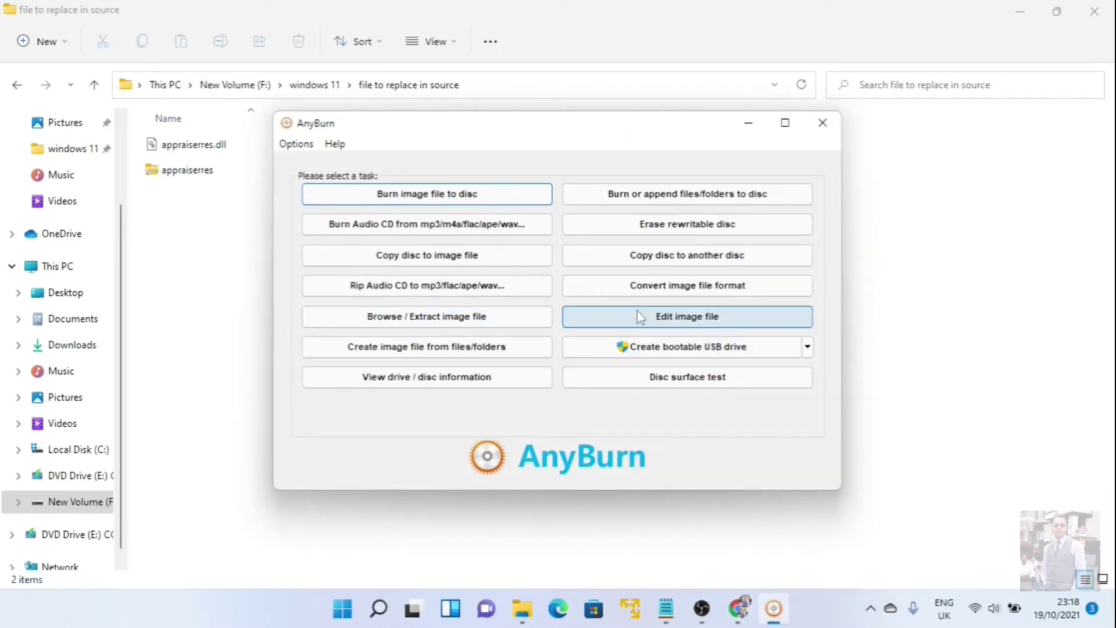
left_click(634, 319)
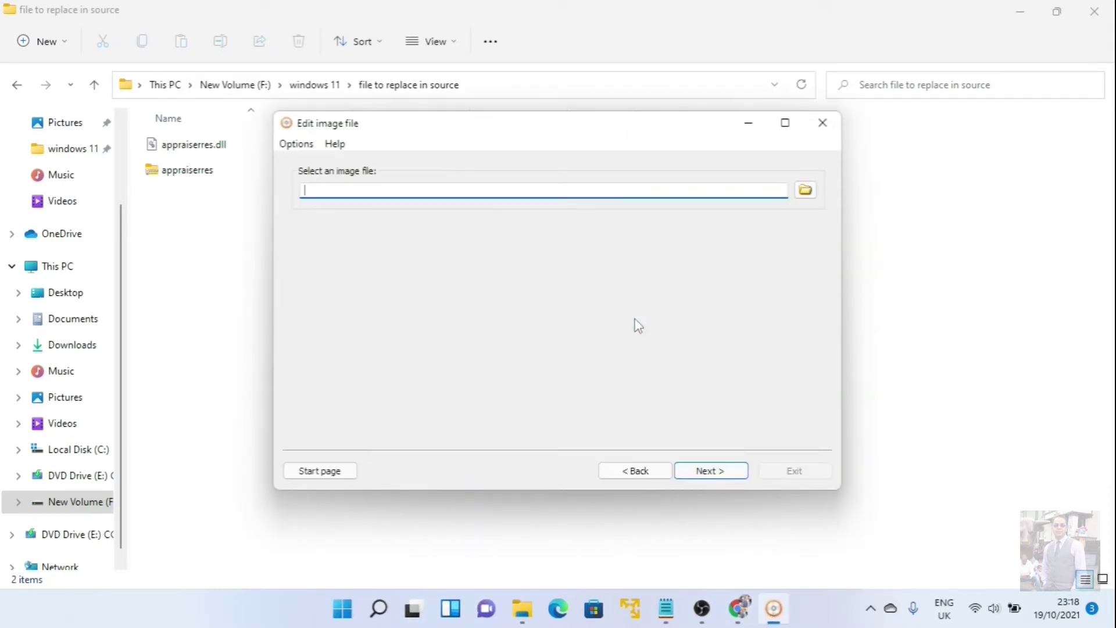
left_click(805, 190)
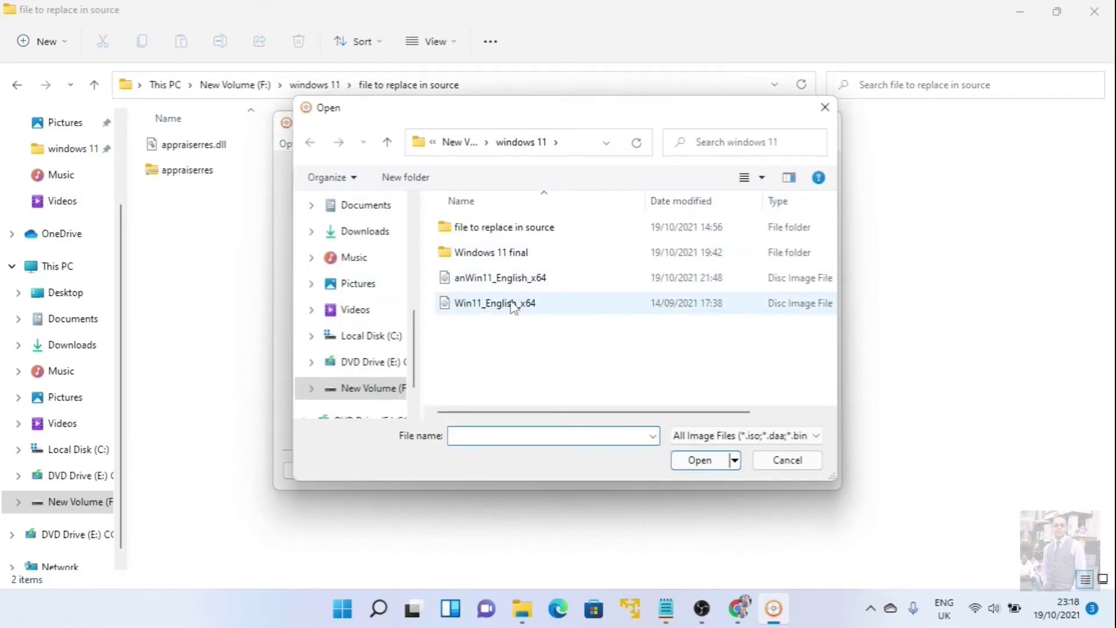
double_click(496, 303)
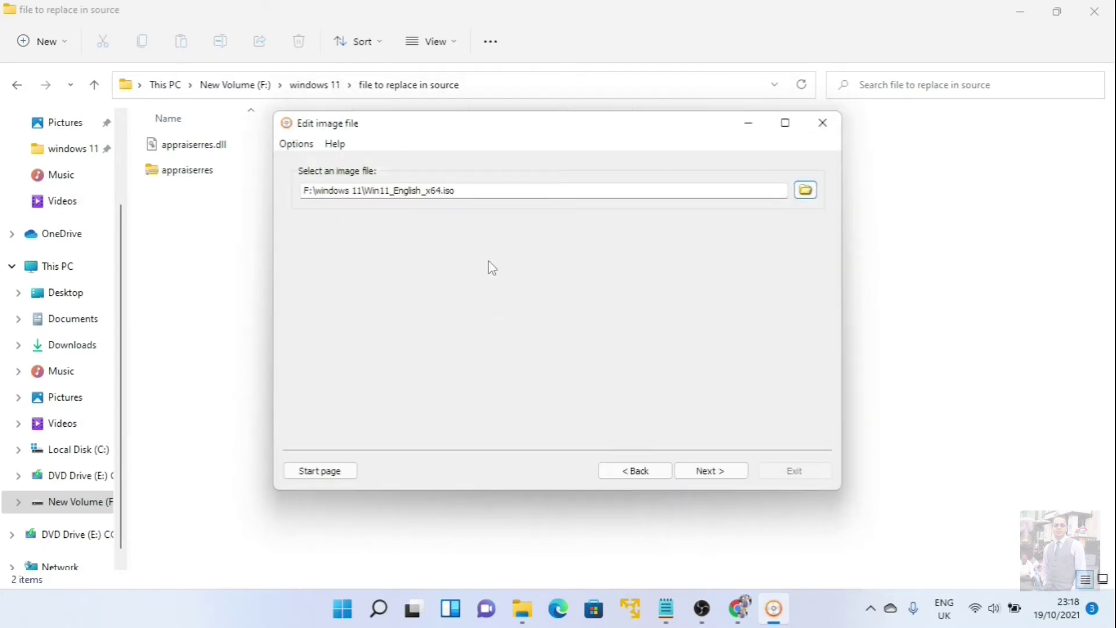
left_click(707, 471)
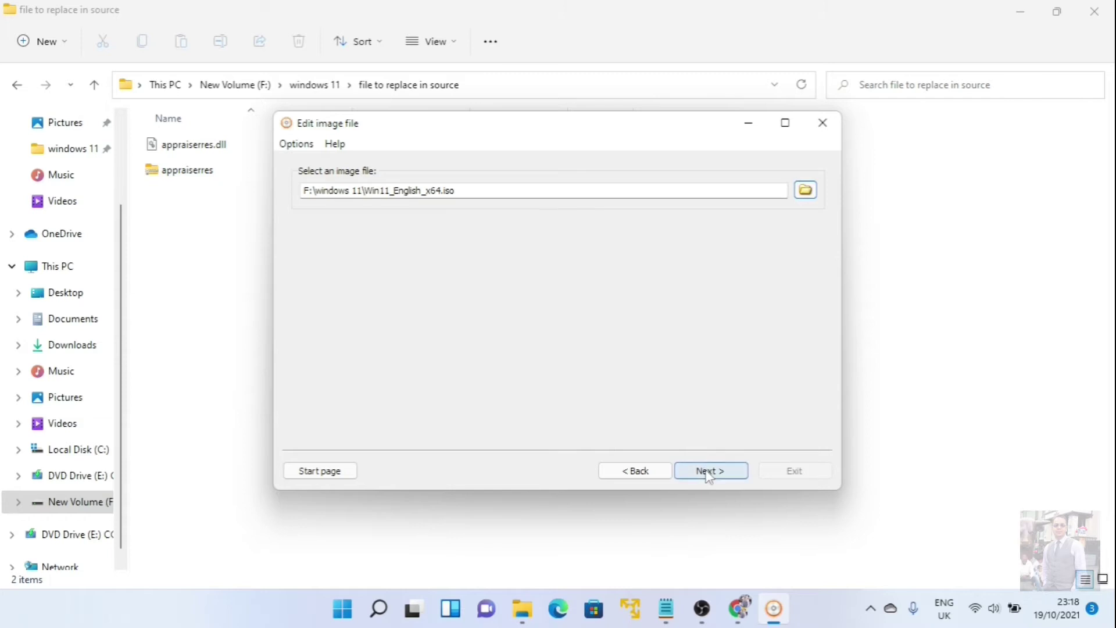
Add appraiserres.dll to the image's sources folder, overwriting the existing file.
double_click(514, 246)
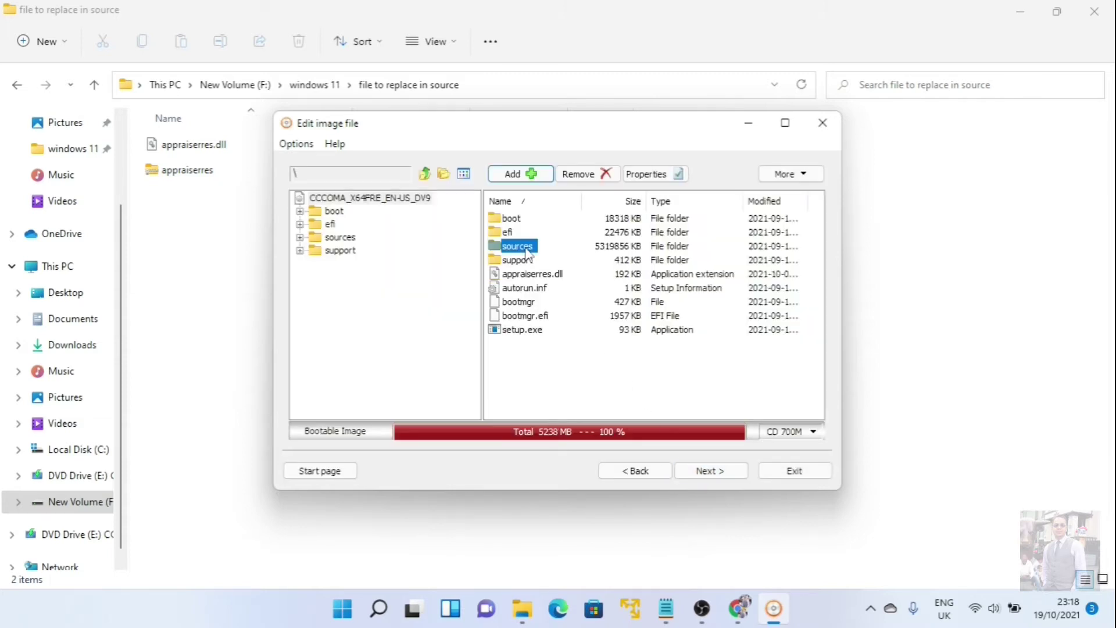
left_click(531, 179)
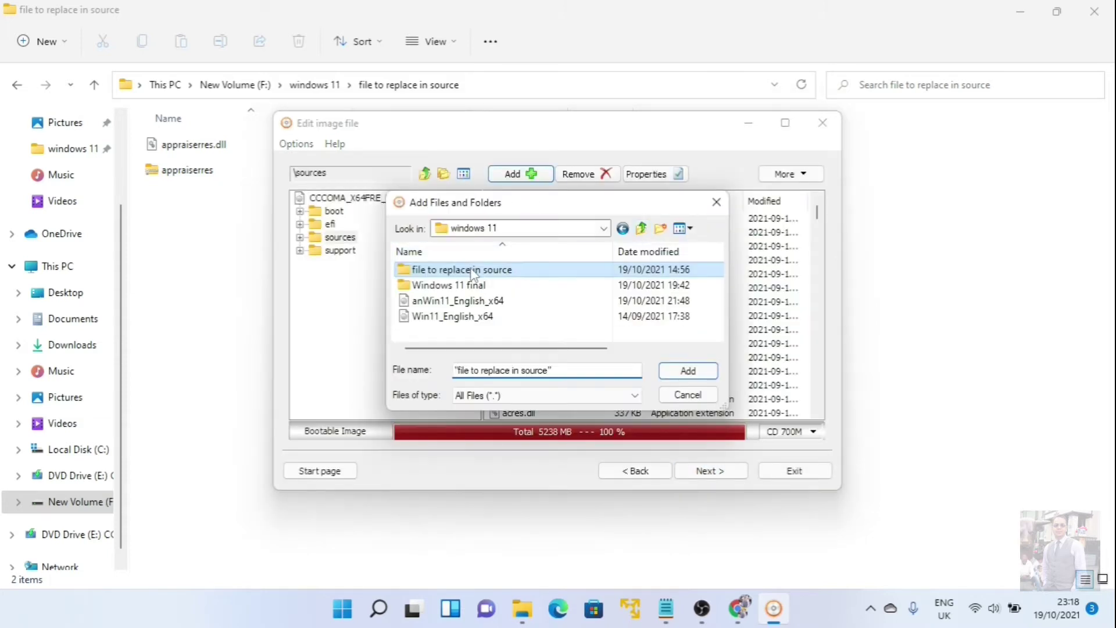
double_click(467, 270)
double_click(465, 269)
left_click(478, 464)
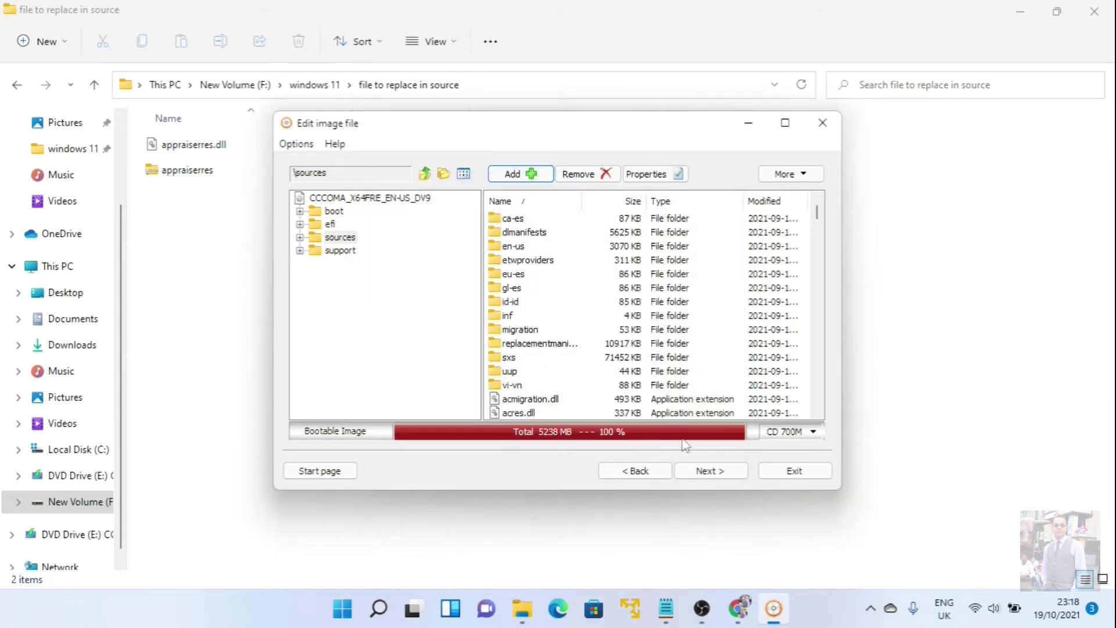
left_click(709, 471)
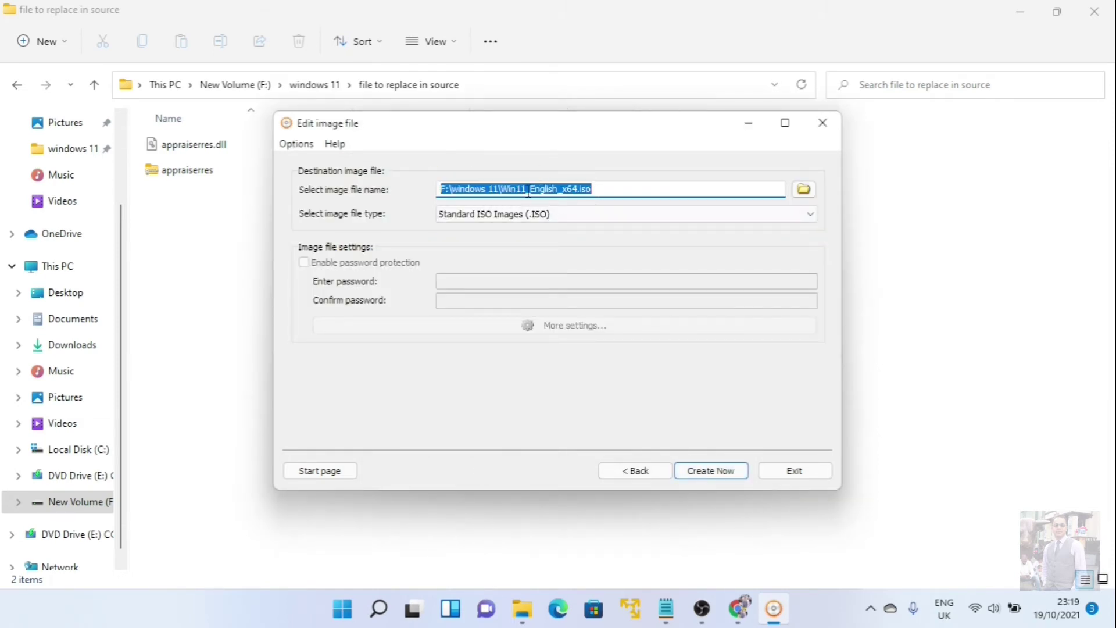
Name the output annWin11_English_x64.iso and start writing the edited image.
left_click(537, 190)
key("Left")
key("Left")
key("Left")
type("ann")
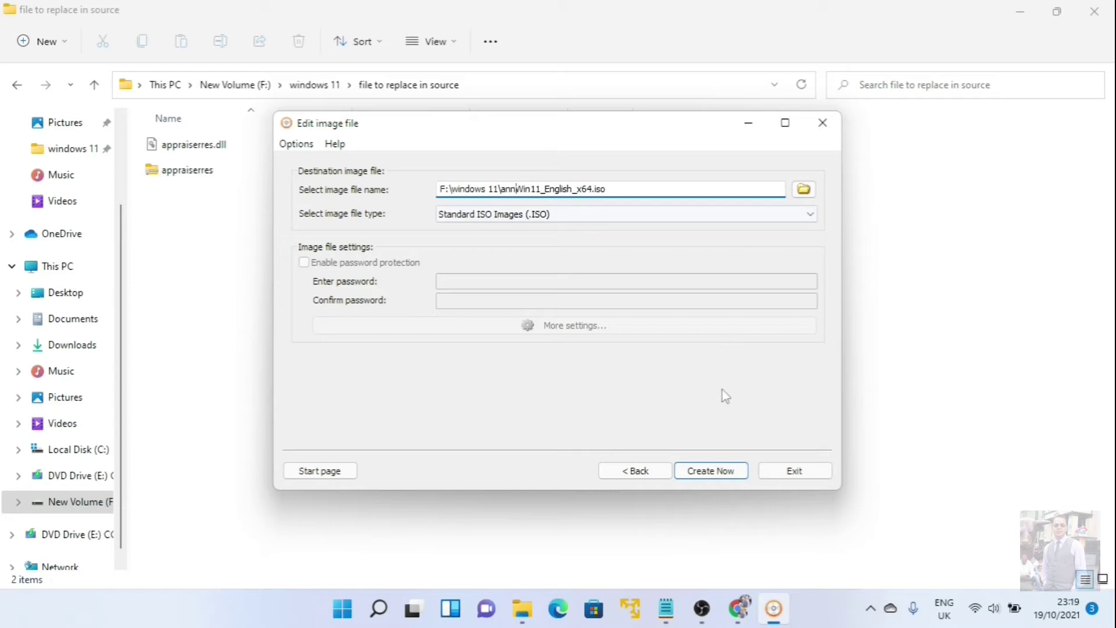
left_click(719, 472)
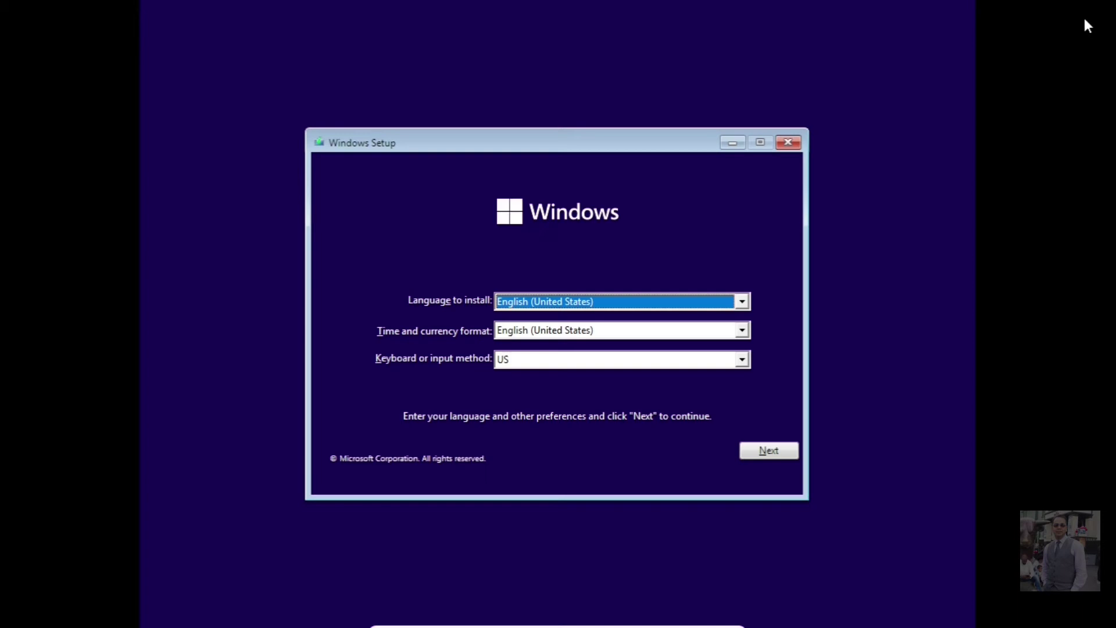
Keep English (United States) settings and begin installing without a product key.
left_click(765, 453)
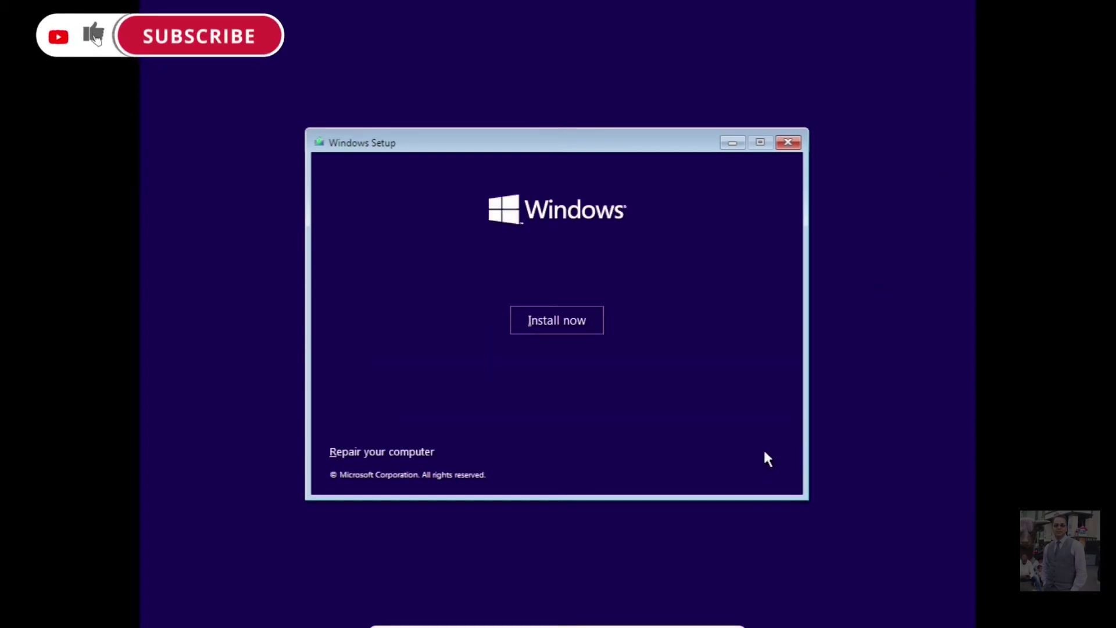
left_click(555, 317)
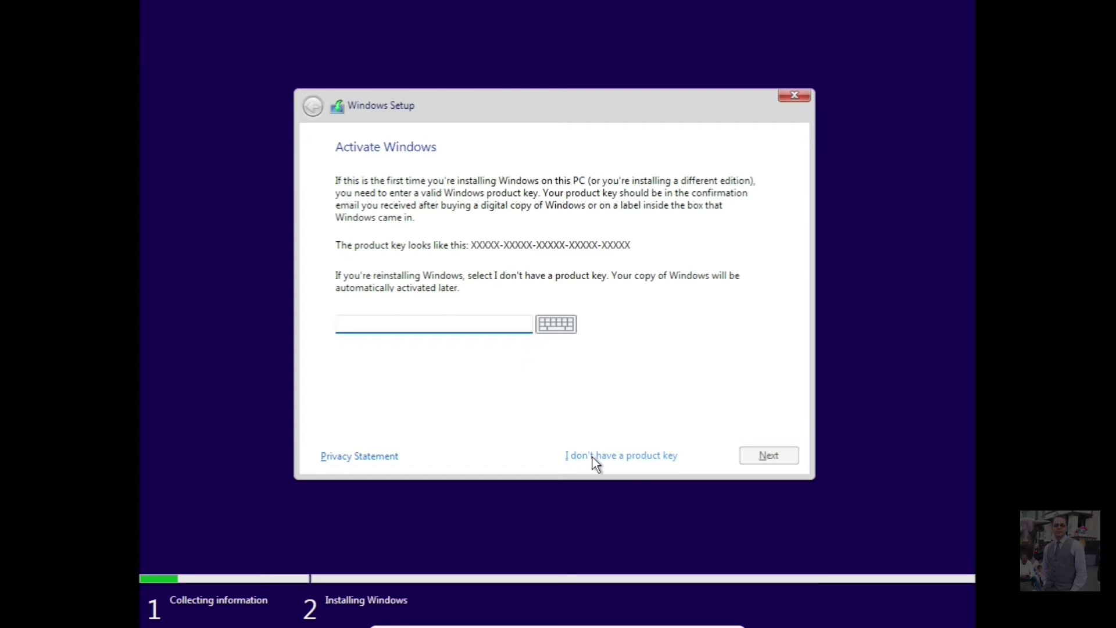
left_click(592, 457)
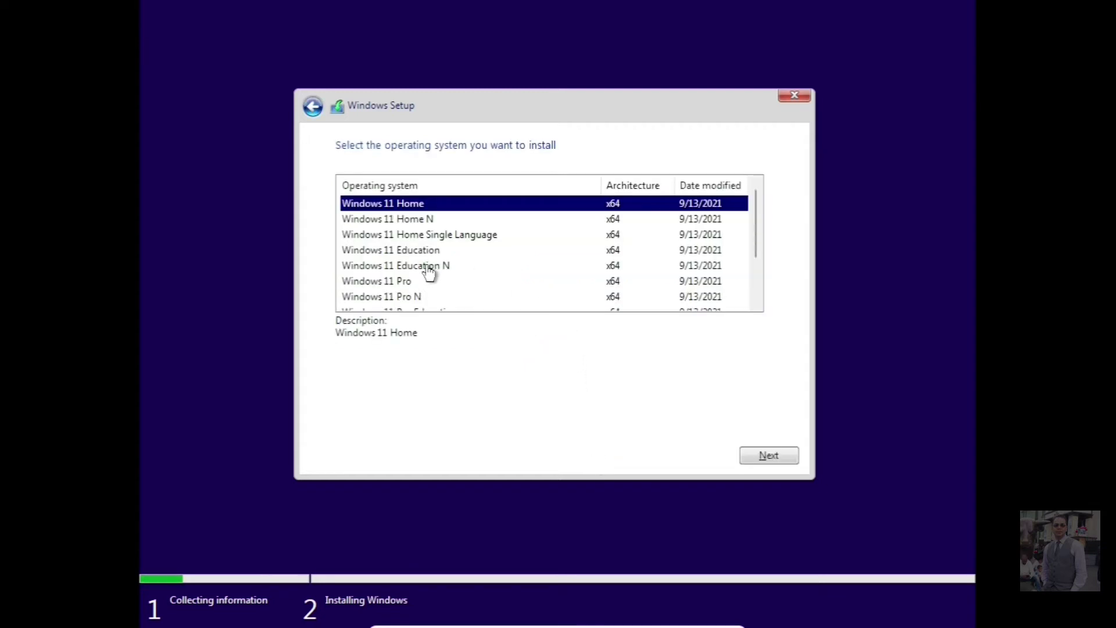
Choose Windows 11 Pro as the edition and accept the license terms.
left_click(414, 282)
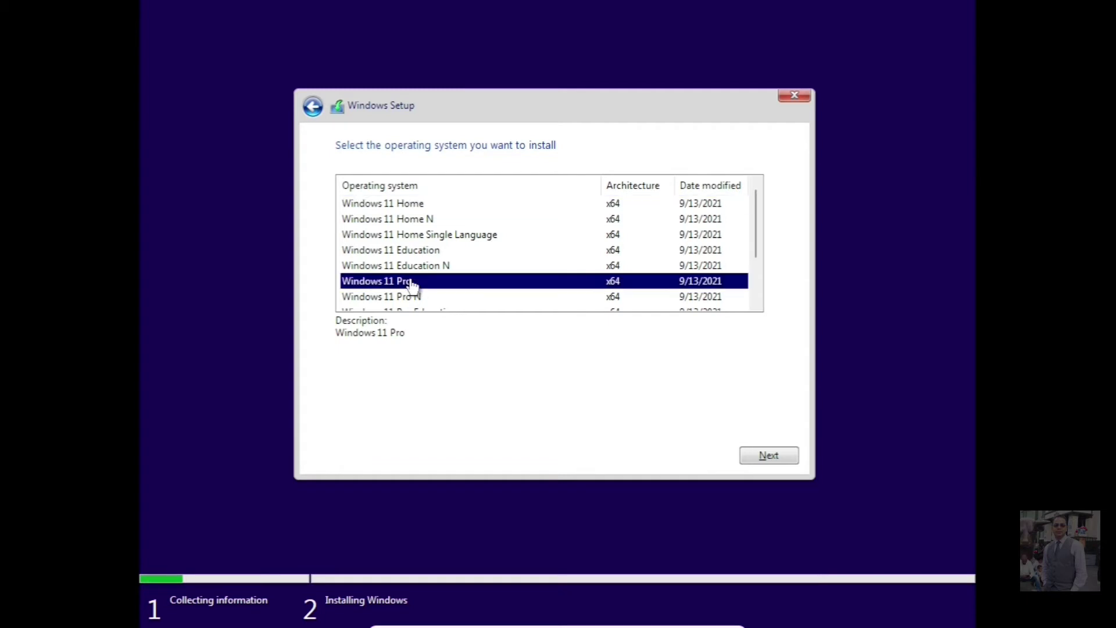
left_click(755, 453)
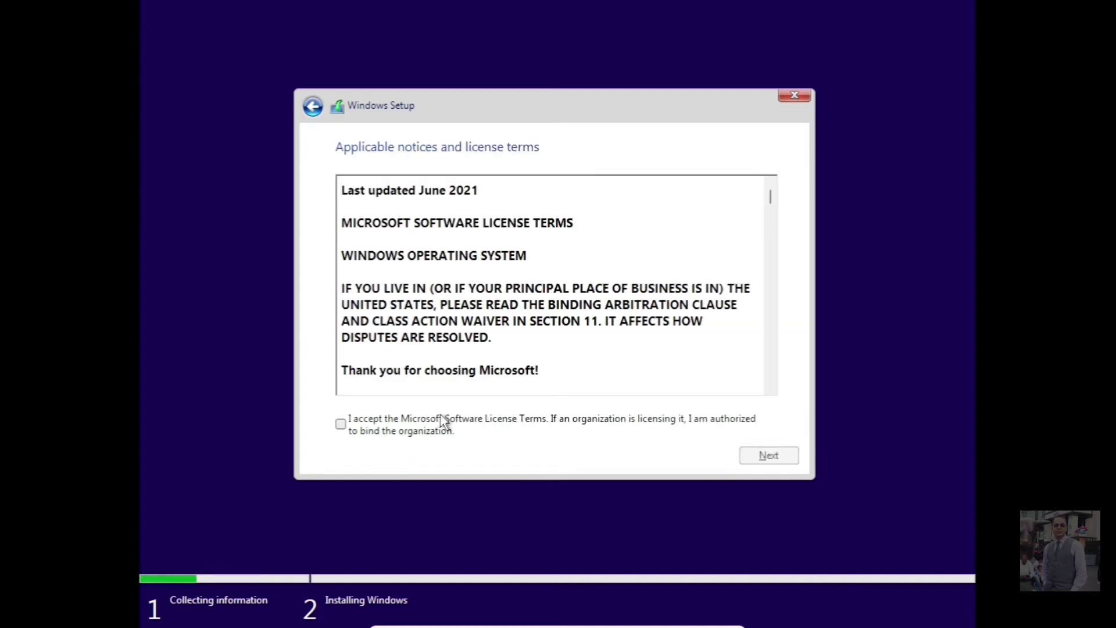
left_click(443, 423)
Run a custom install onto Drive 0 Unallocated Space, then restart once files are copied.
left_click(765, 455)
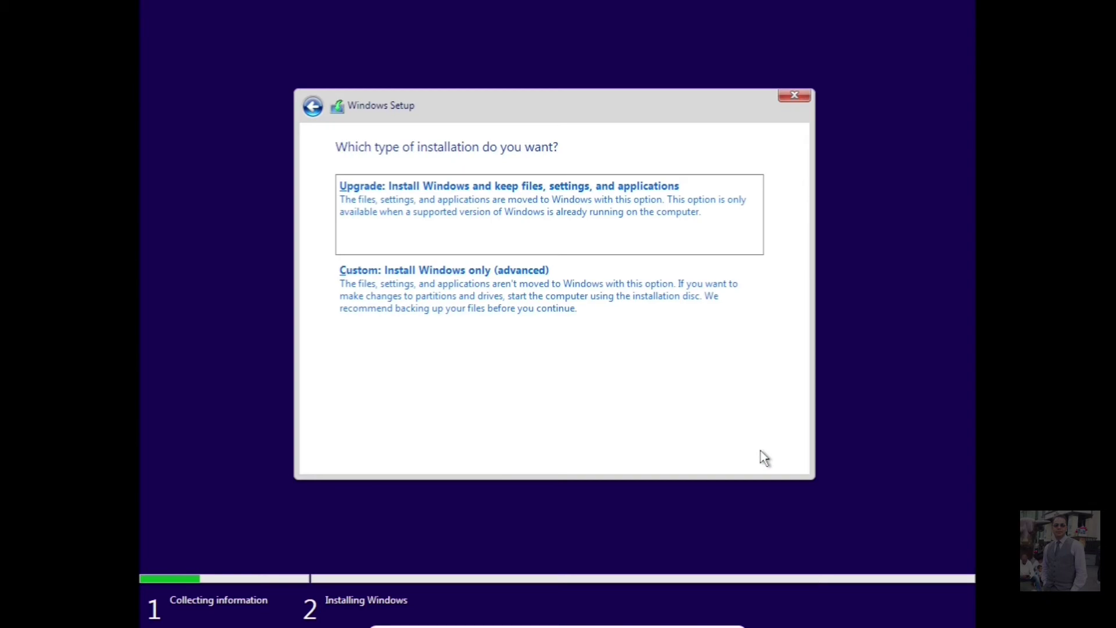
left_click(446, 285)
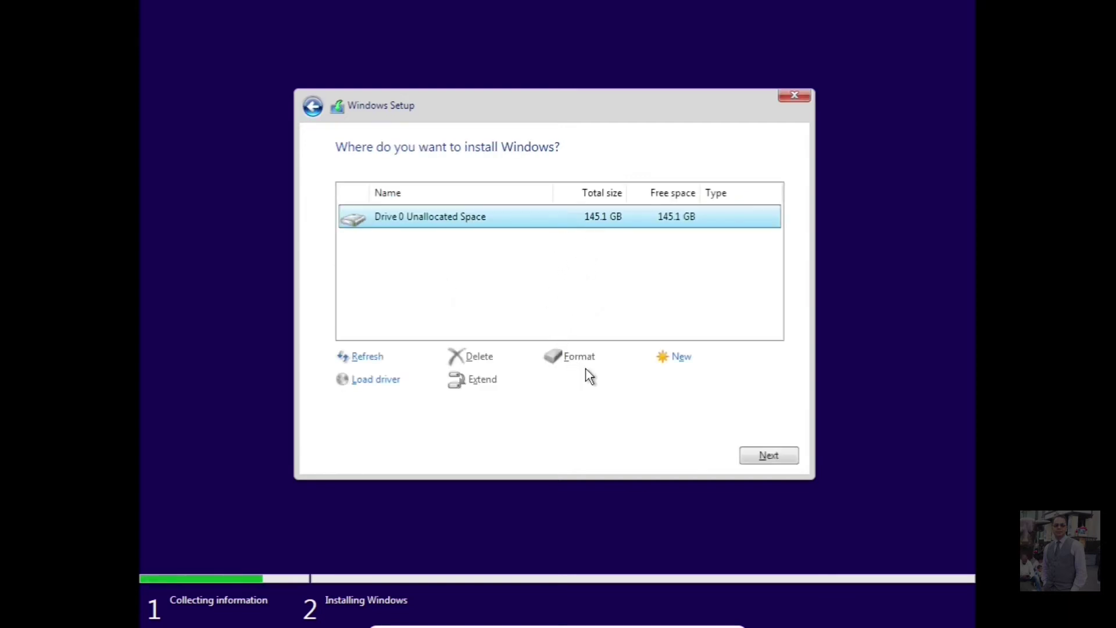
left_click(762, 455)
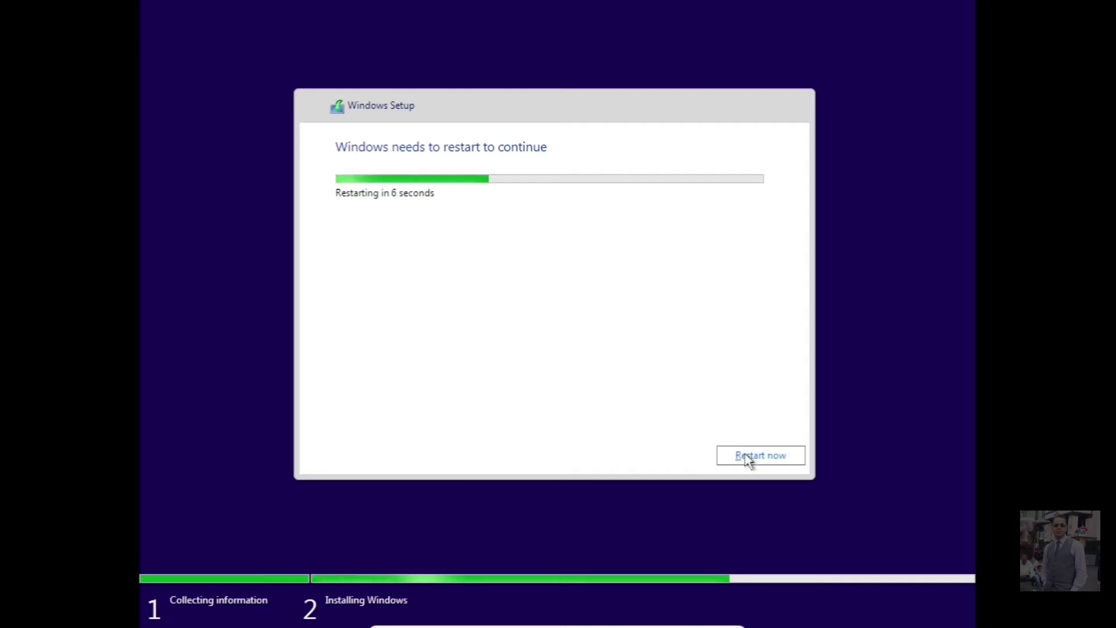
left_click(747, 456)
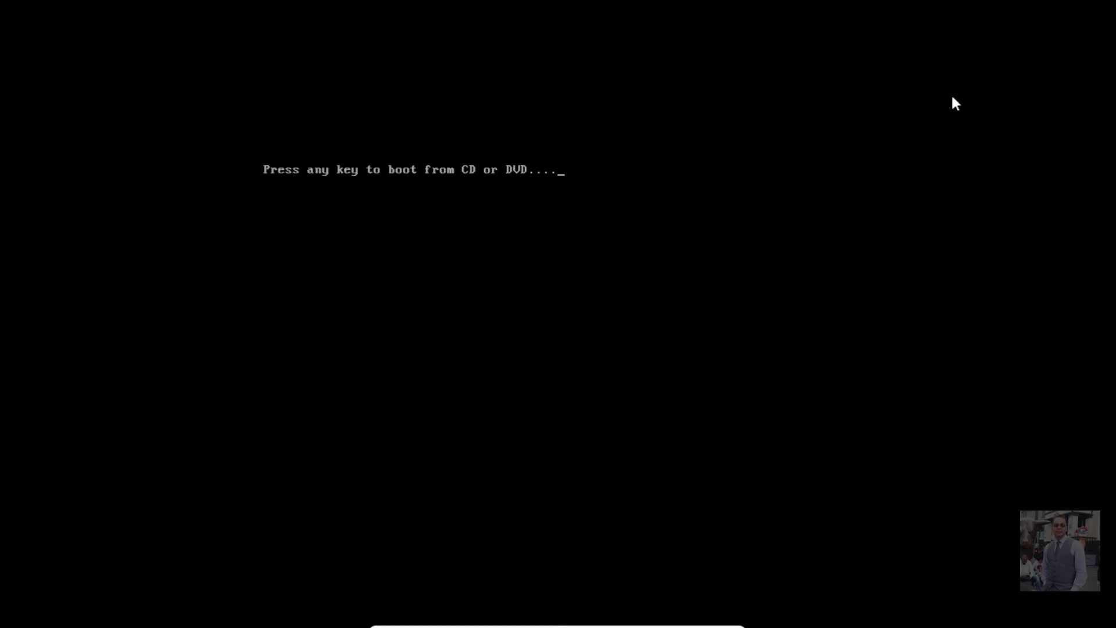
Press Enter at the 'Press any key to boot from CD or DVD' prompt.
key("Return")
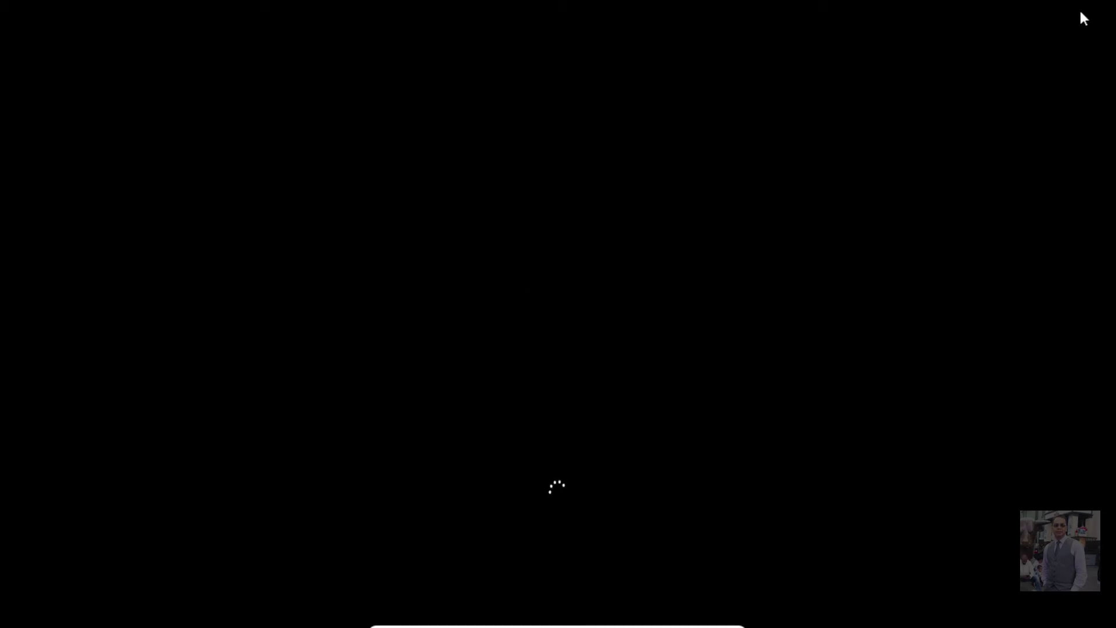
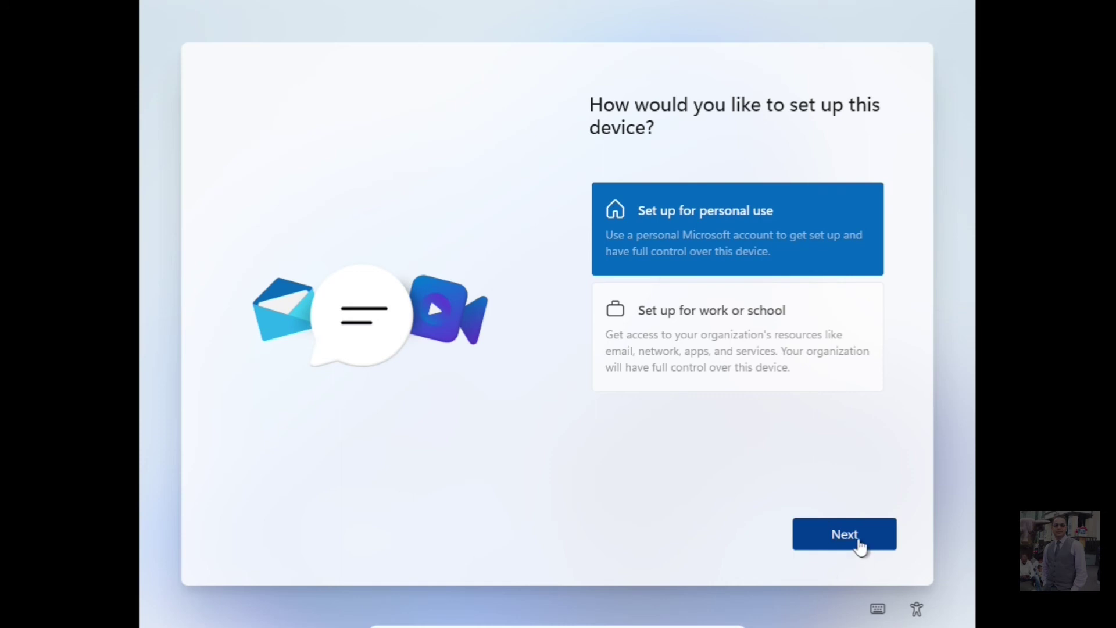
Continue personal setup, choose Offline account under Sign-in options, and skip the Microsoft account.
left_click(859, 547)
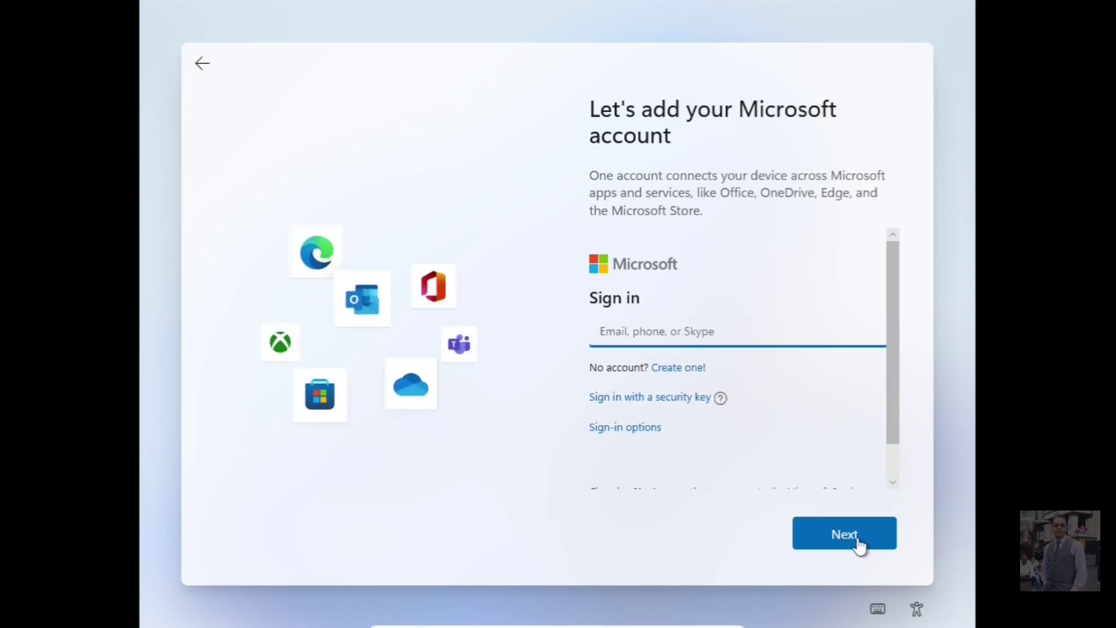
left_click(639, 432)
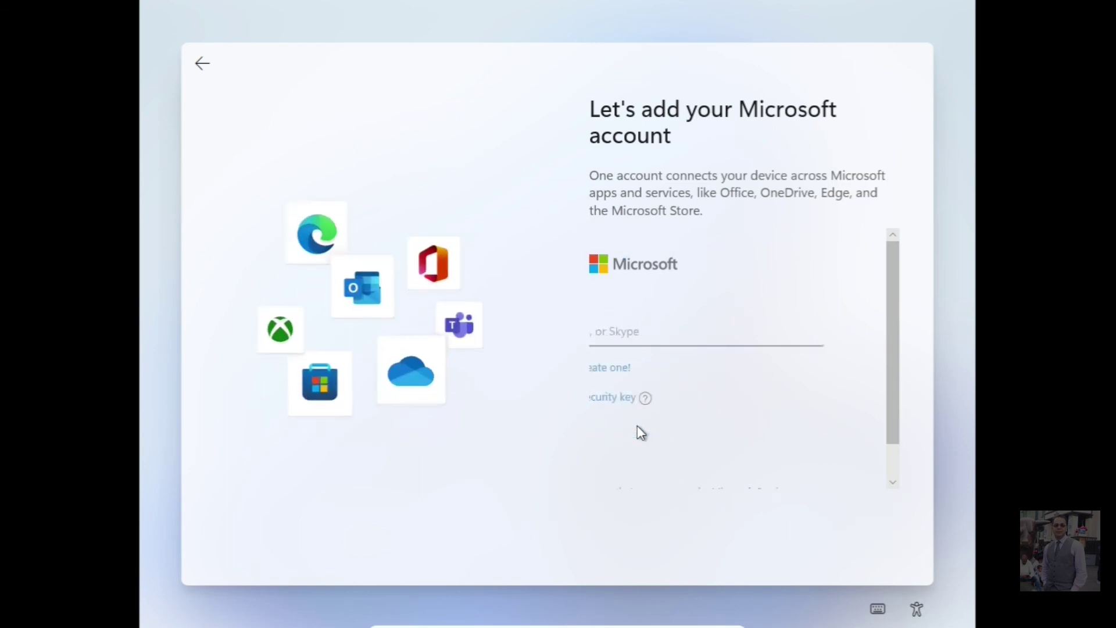
left_click(713, 414)
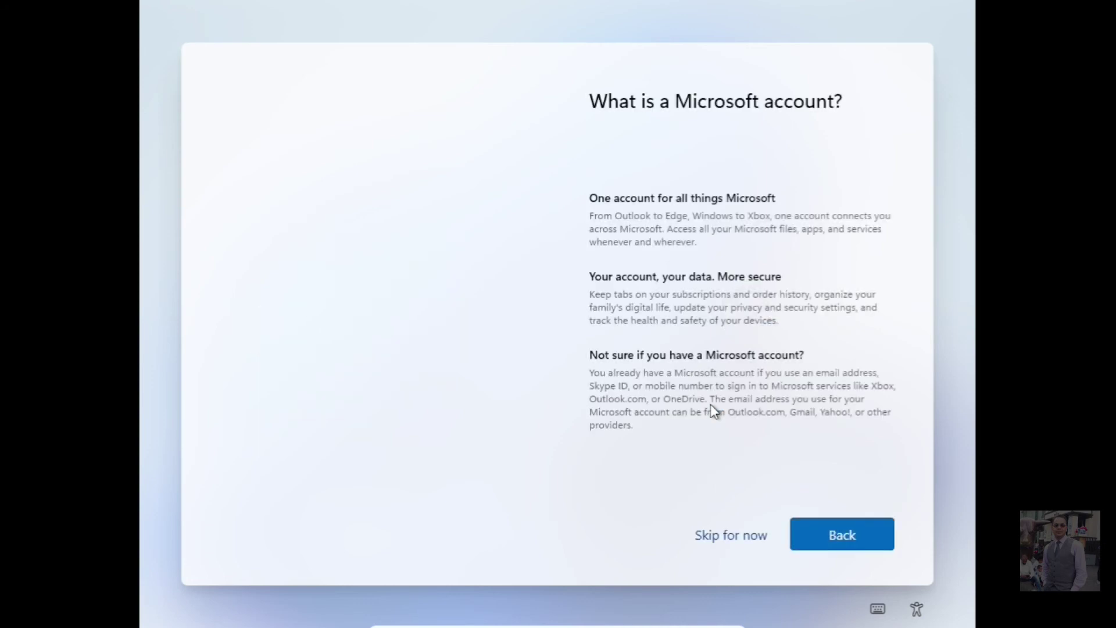
left_click(729, 536)
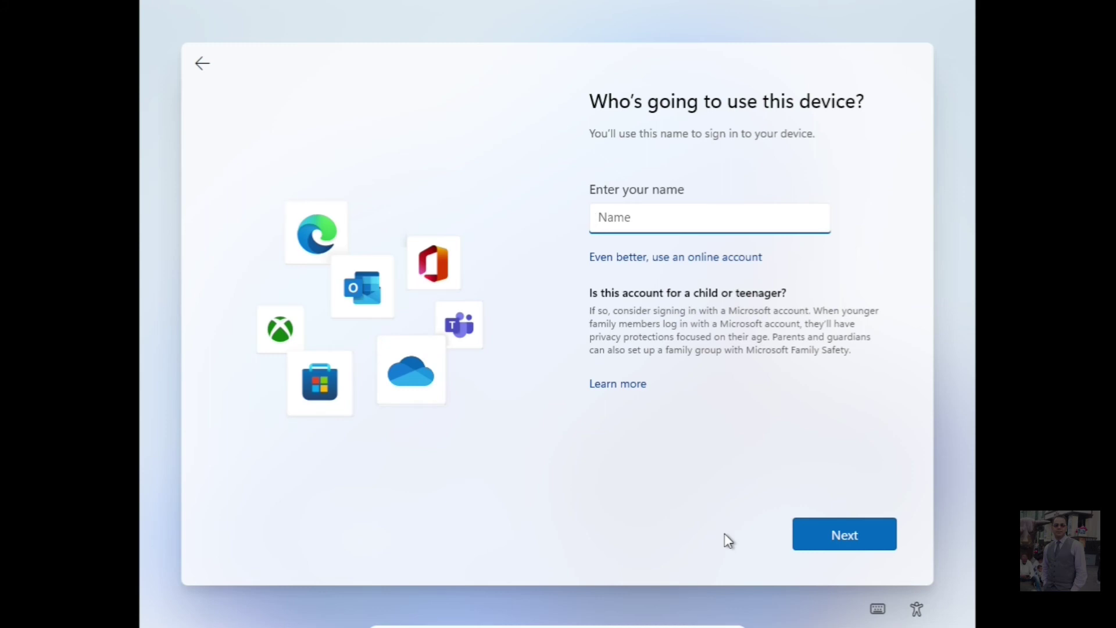
Enter a local account name (with '2' appended to avoid the PC-name clash) and set and confirm a password.
type("FiveMinuters")
key("Return")
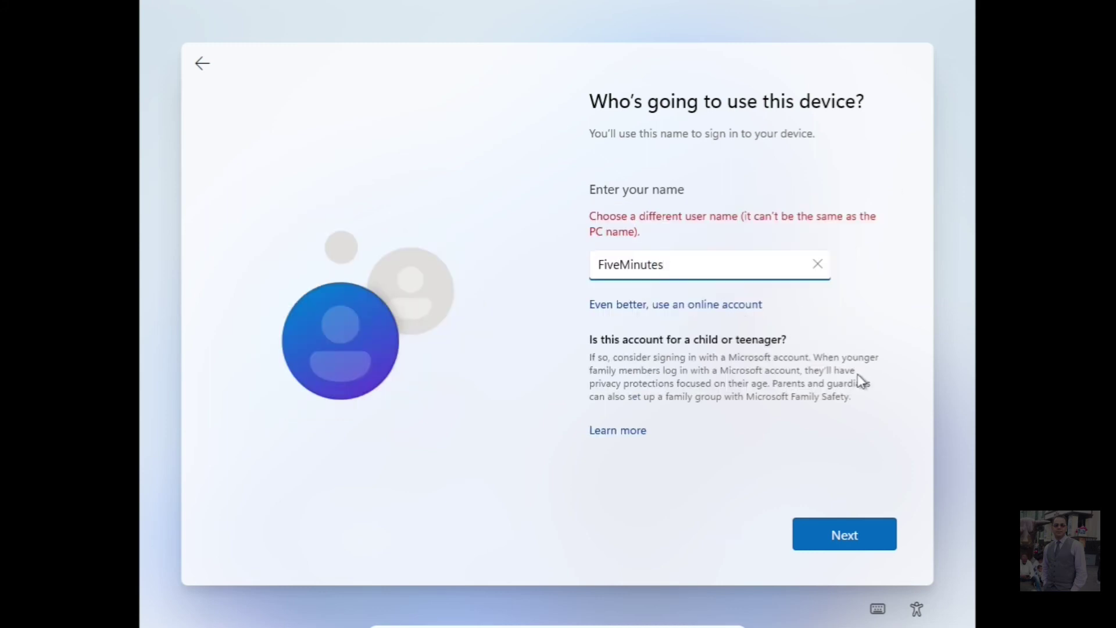
type("2")
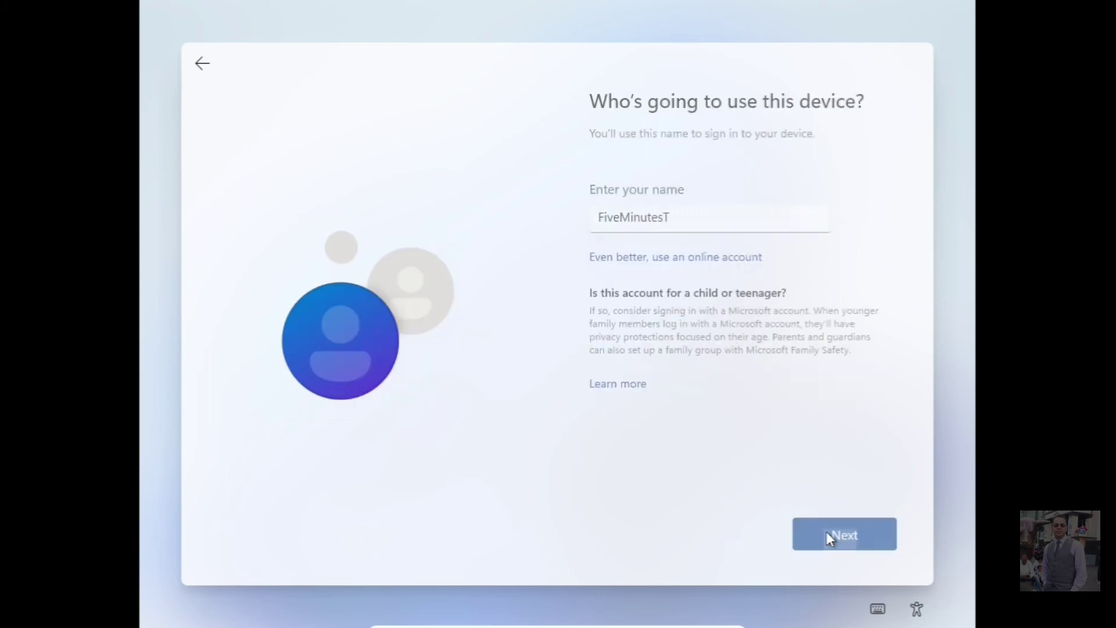
left_click(828, 534)
left_click(828, 532)
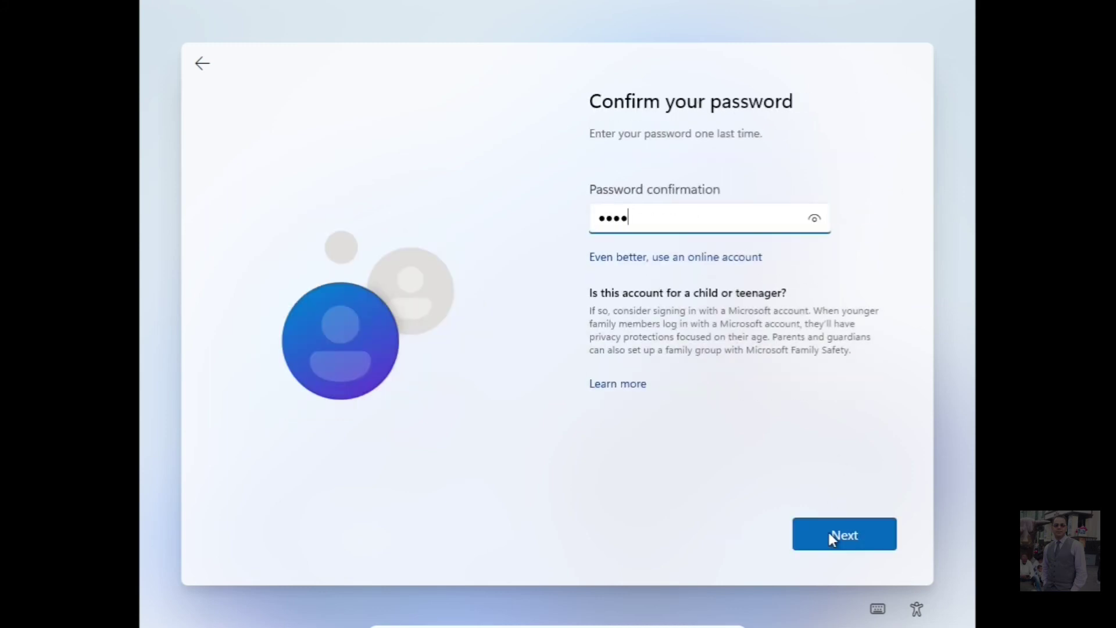
left_click(829, 532)
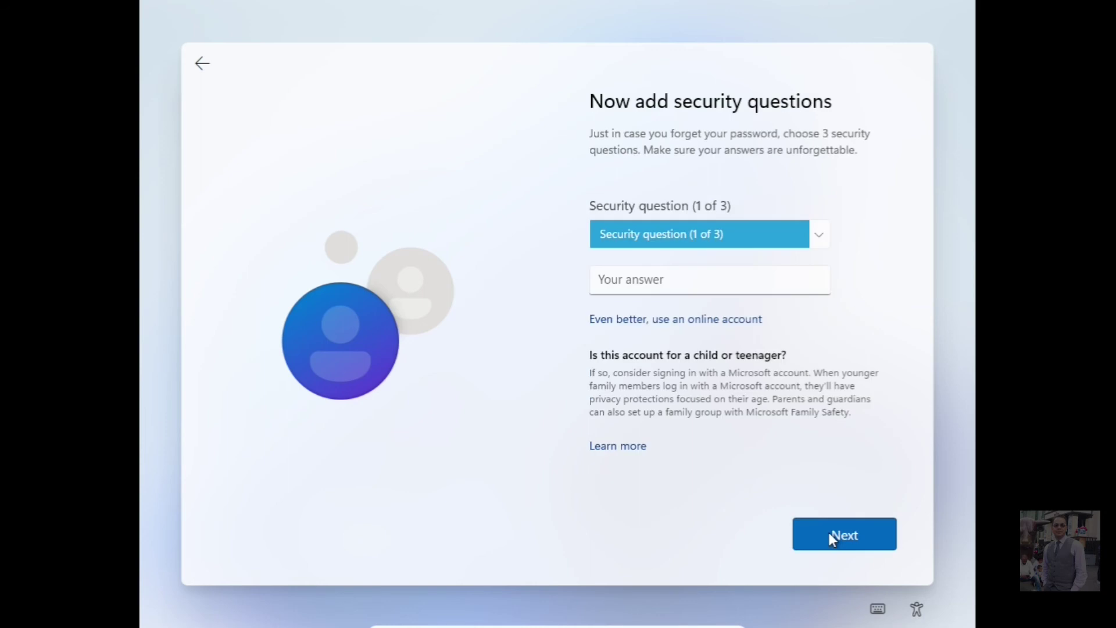
Choose the first pet, childhood nickname and birth city security questions, answer them, and submit.
left_click(816, 241)
left_click(786, 260)
left_click(703, 293)
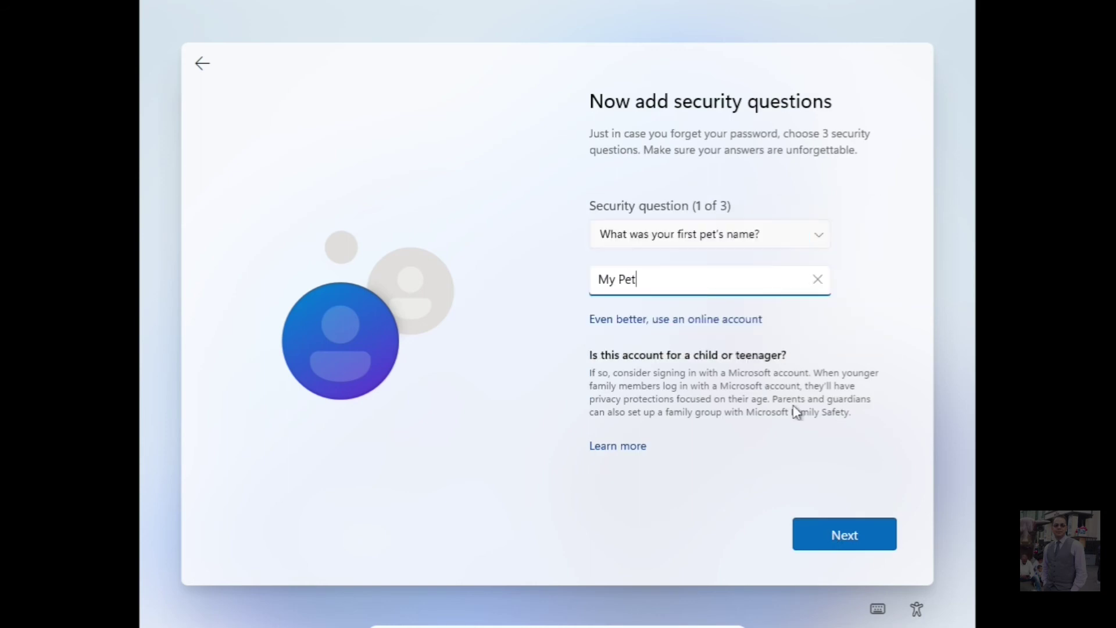
left_click(814, 523)
left_click(652, 236)
left_click(650, 271)
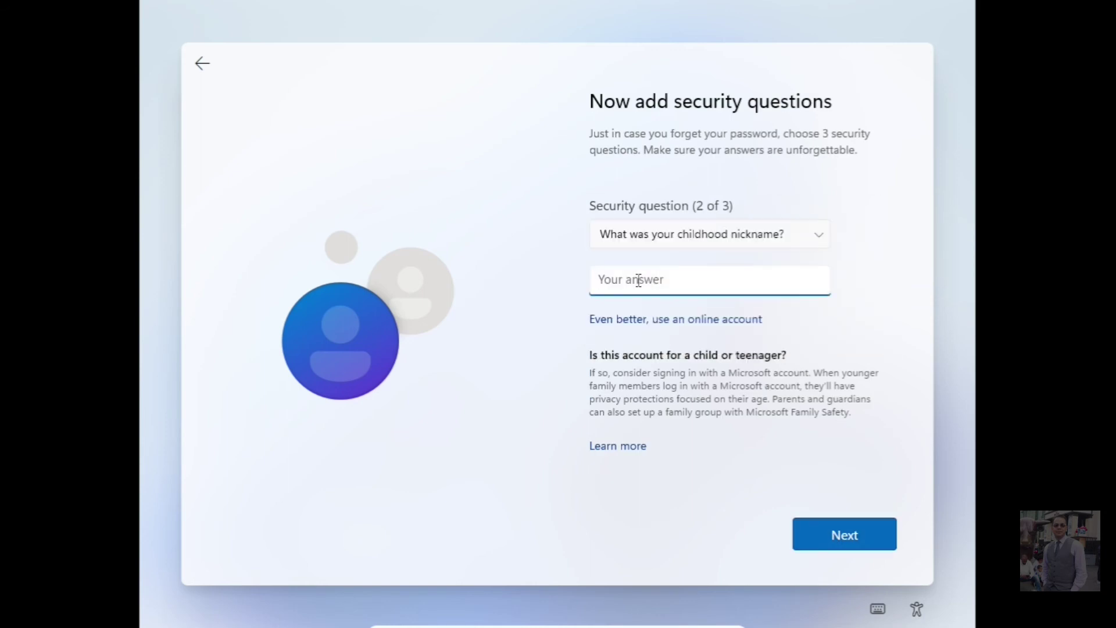
left_click(844, 533)
left_click(700, 236)
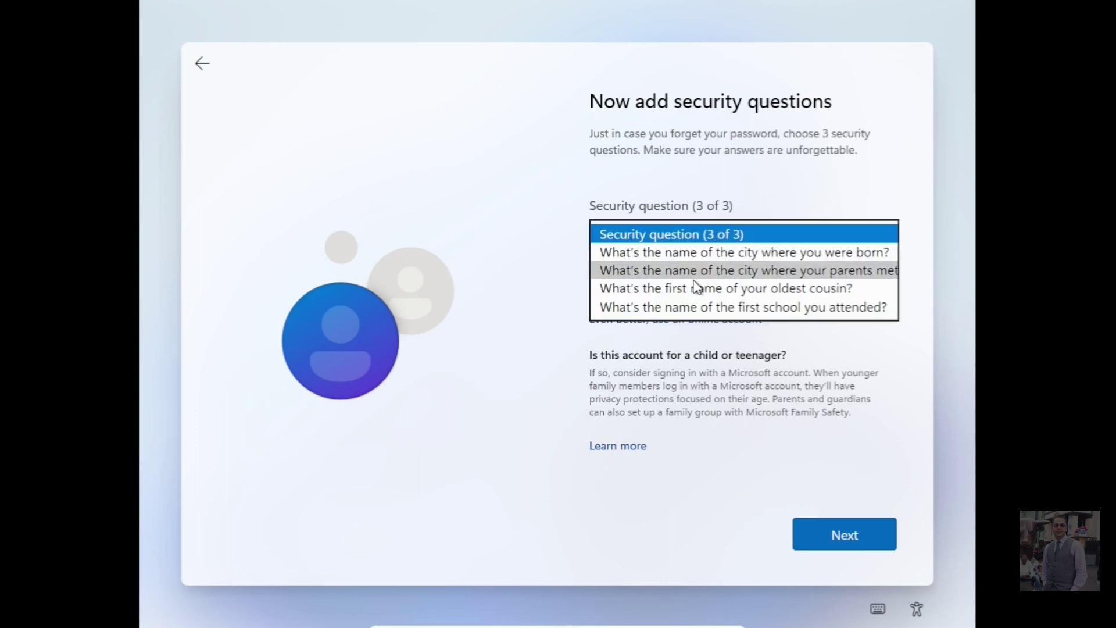
left_click(708, 252)
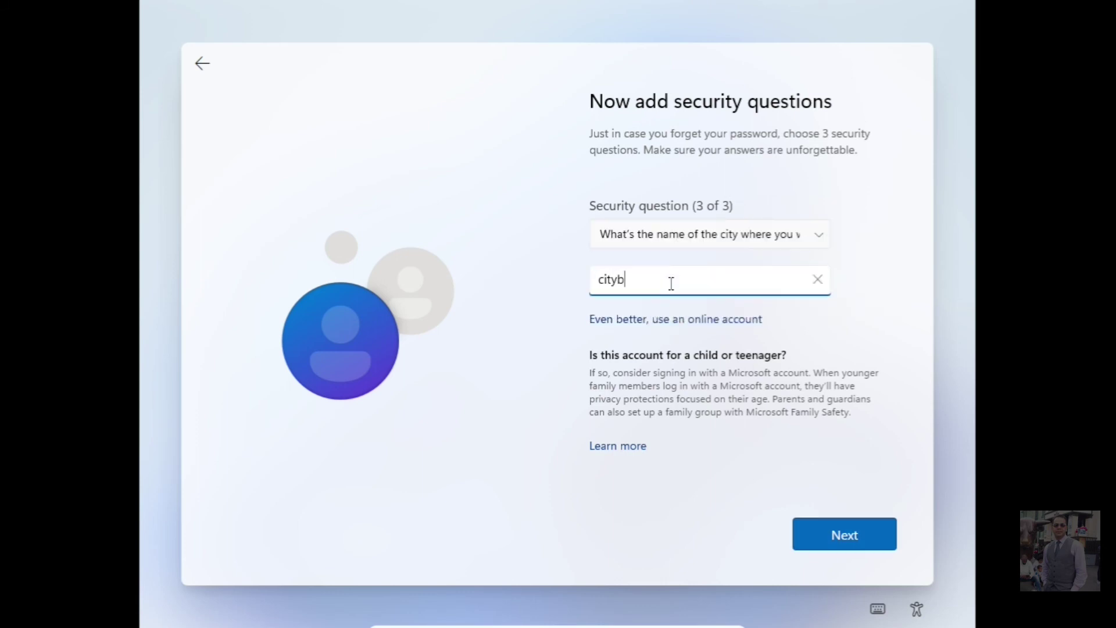
left_click(864, 530)
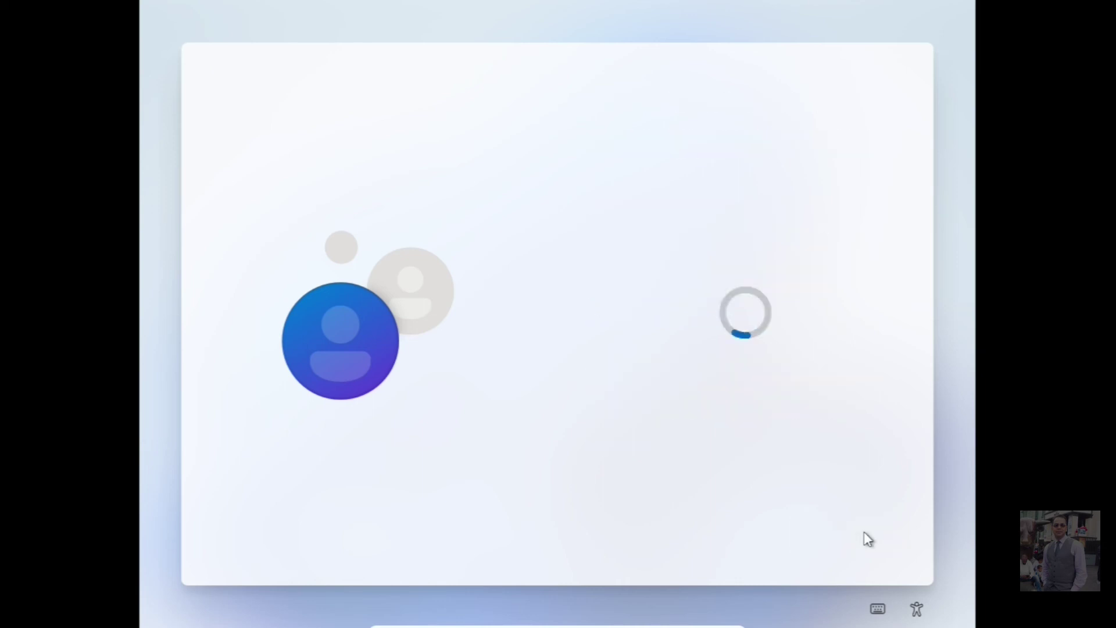
Decline location access and Find my device.
left_click(673, 402)
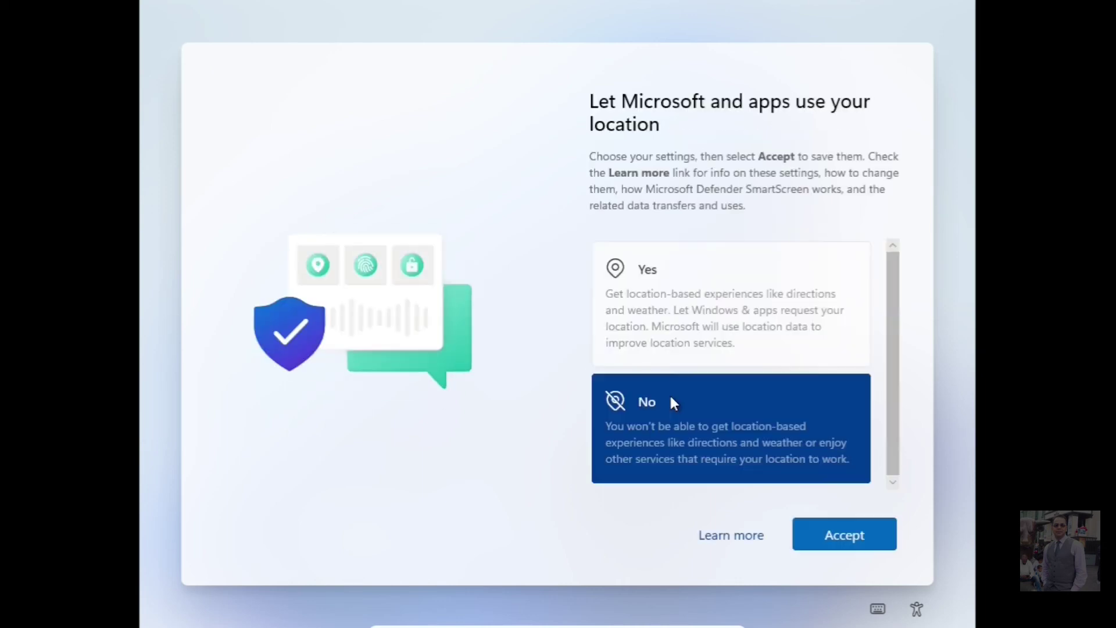
left_click(867, 538)
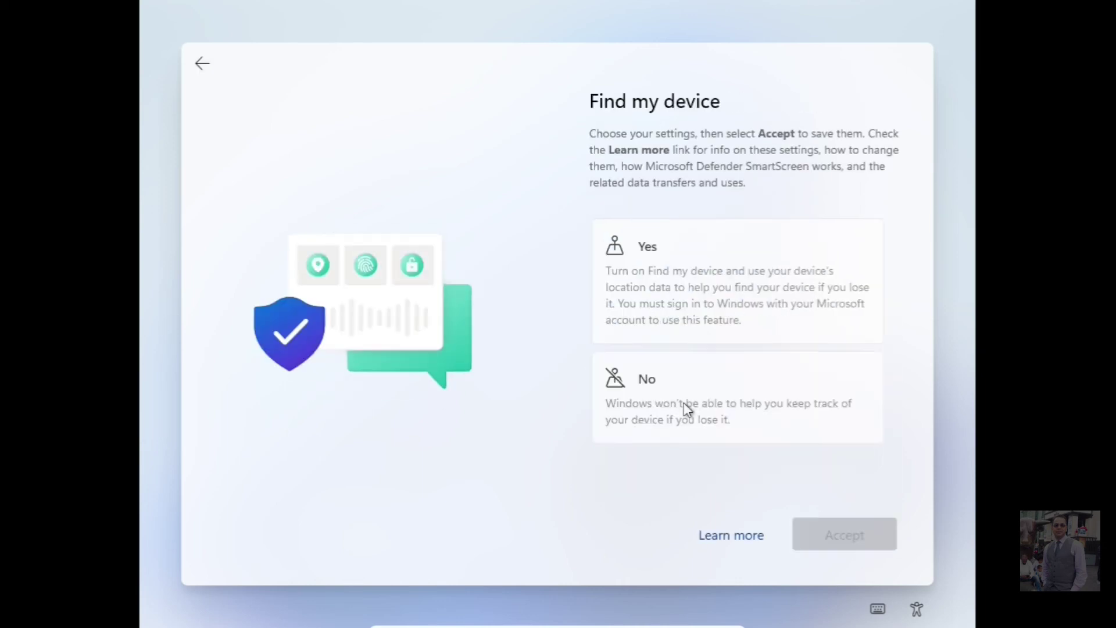
left_click(682, 399)
left_click(820, 531)
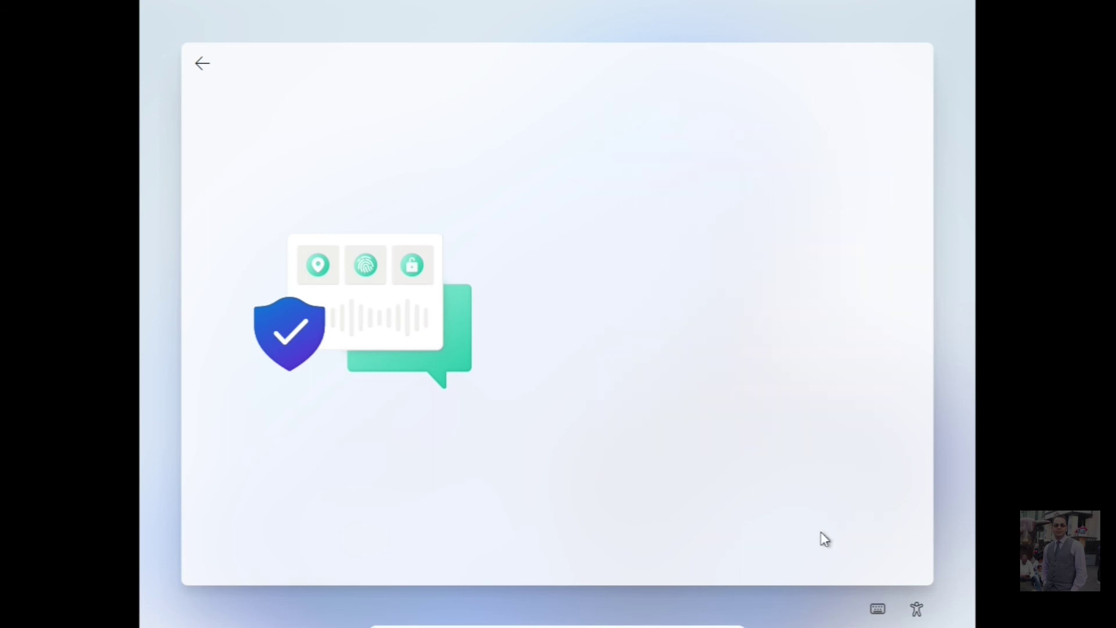
Include optional diagnostic data, allow inking and typing, answer yes to the next privacy page, and enable advertising ID.
left_click(733, 342)
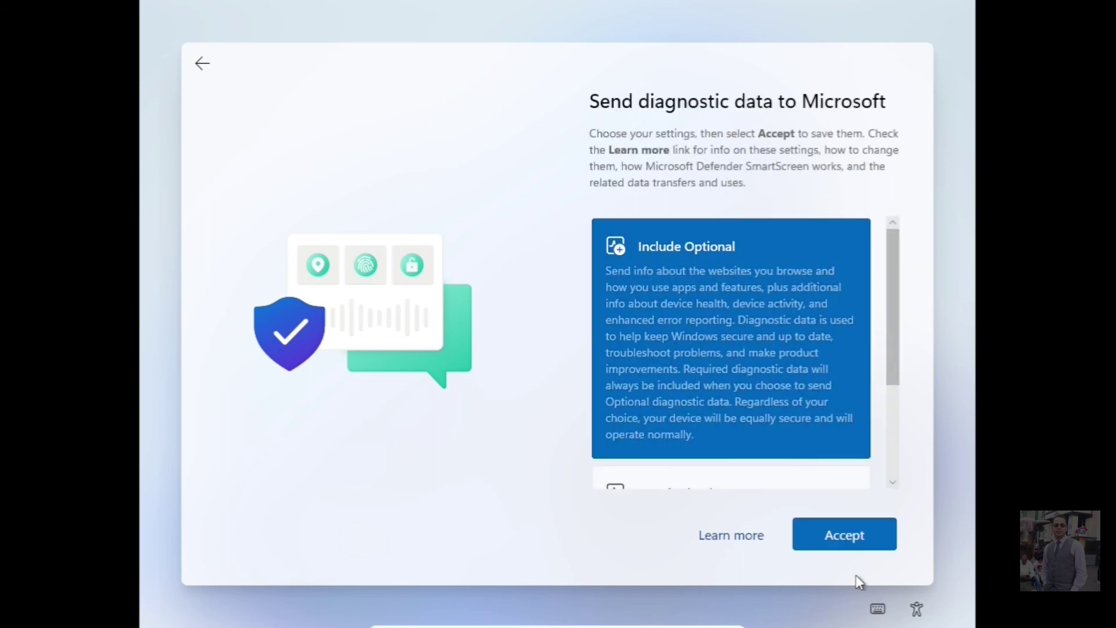
left_click(858, 547)
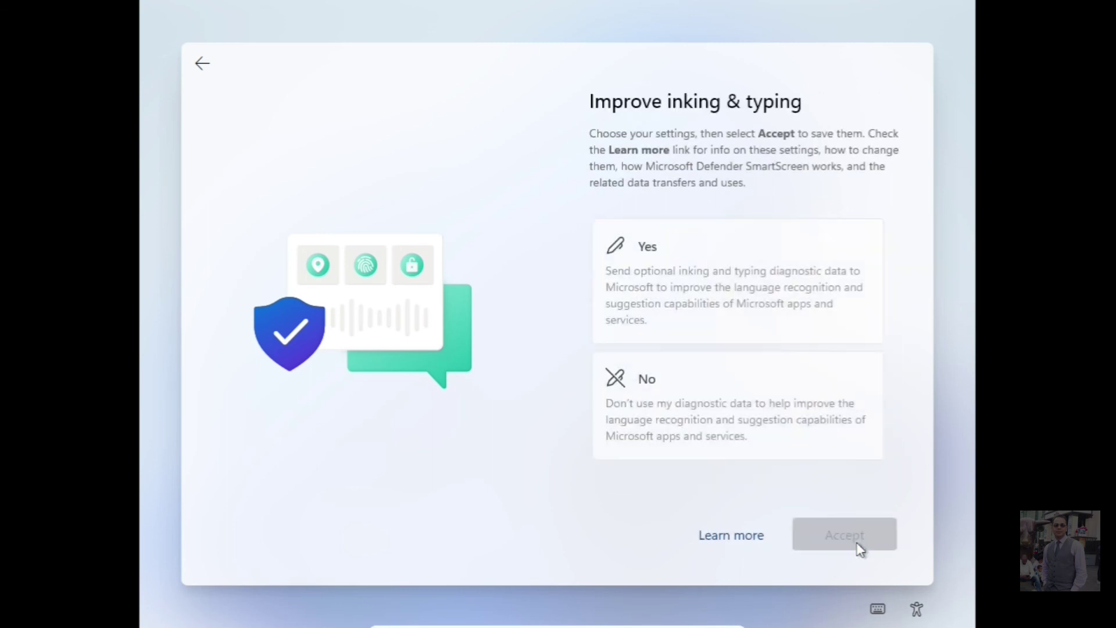
left_click(718, 321)
left_click(843, 534)
left_click(622, 291)
left_click(822, 532)
left_click(721, 273)
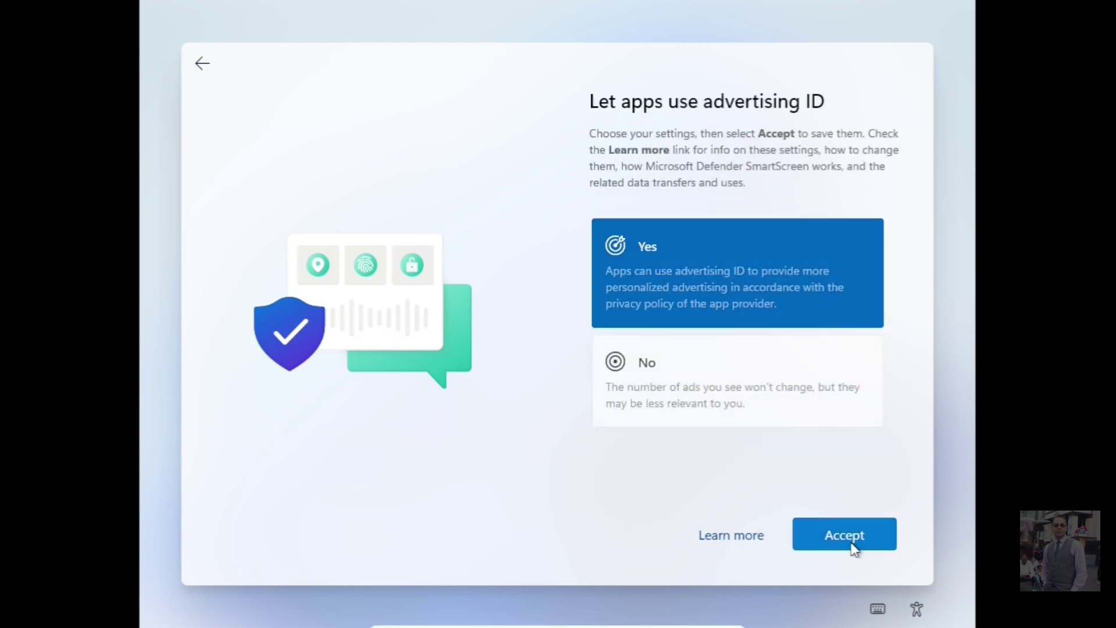
left_click(853, 548)
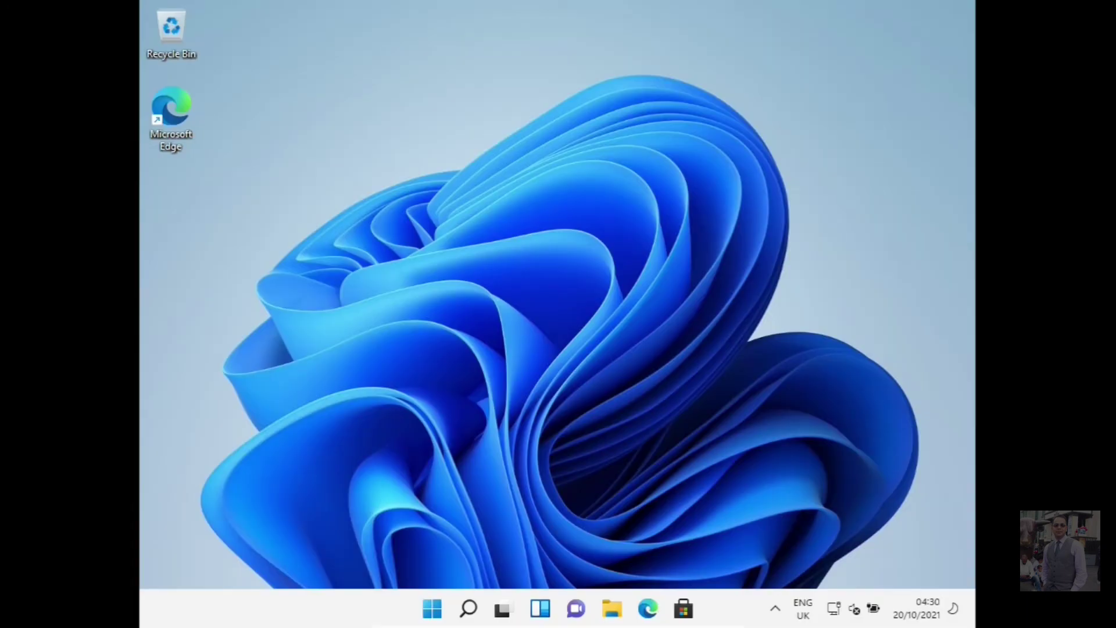
Launch File Explorer and open the Properties of This PC.
key("super")
left_click(616, 595)
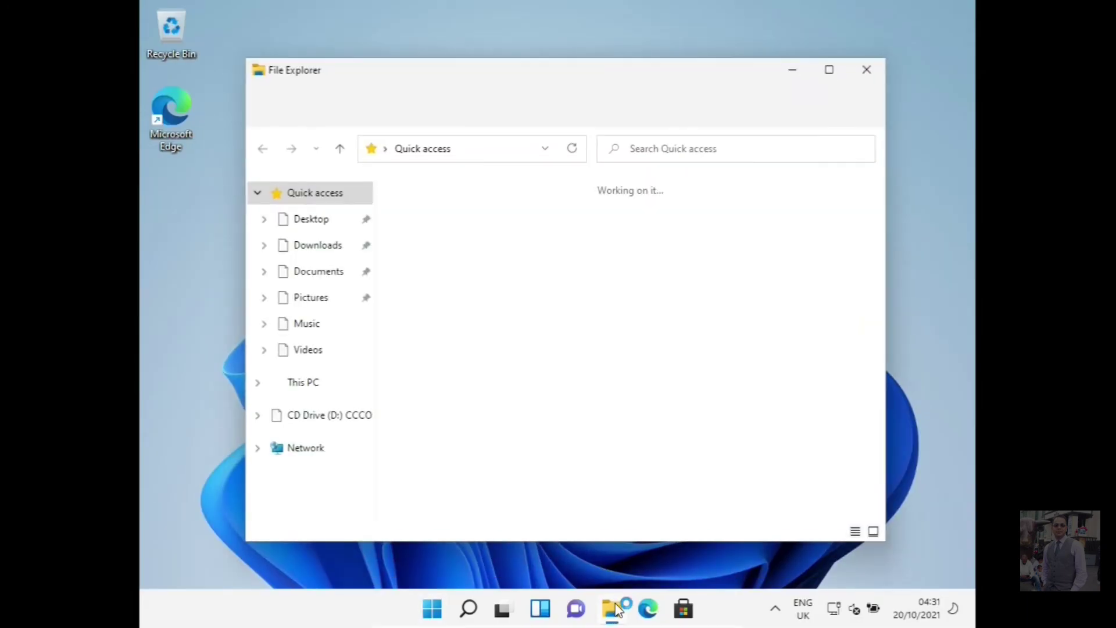
right_click(313, 389)
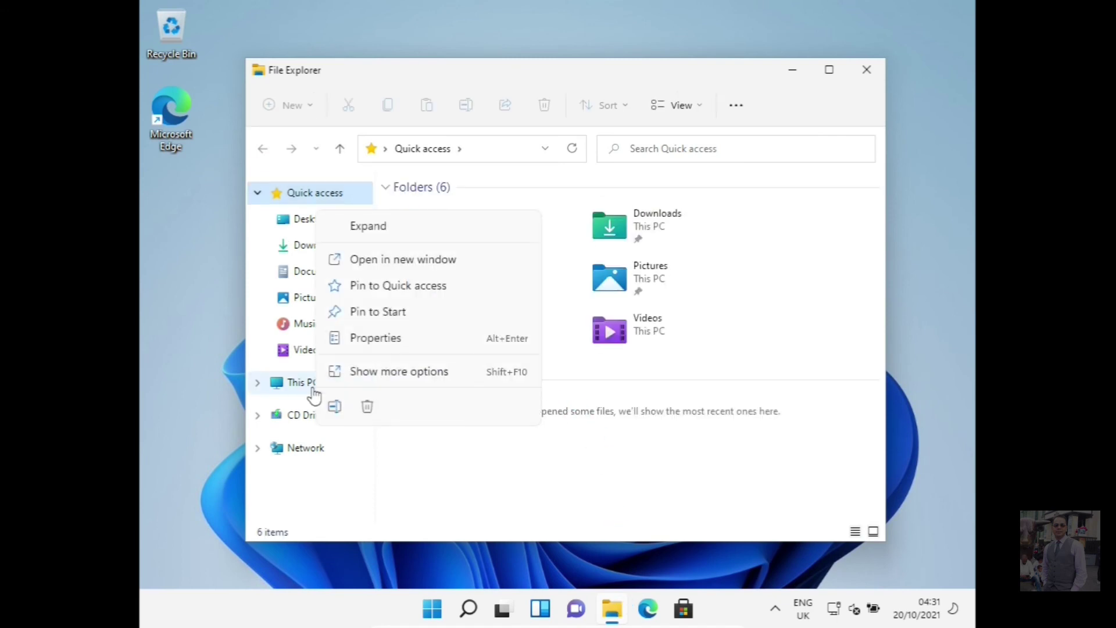
left_click(359, 339)
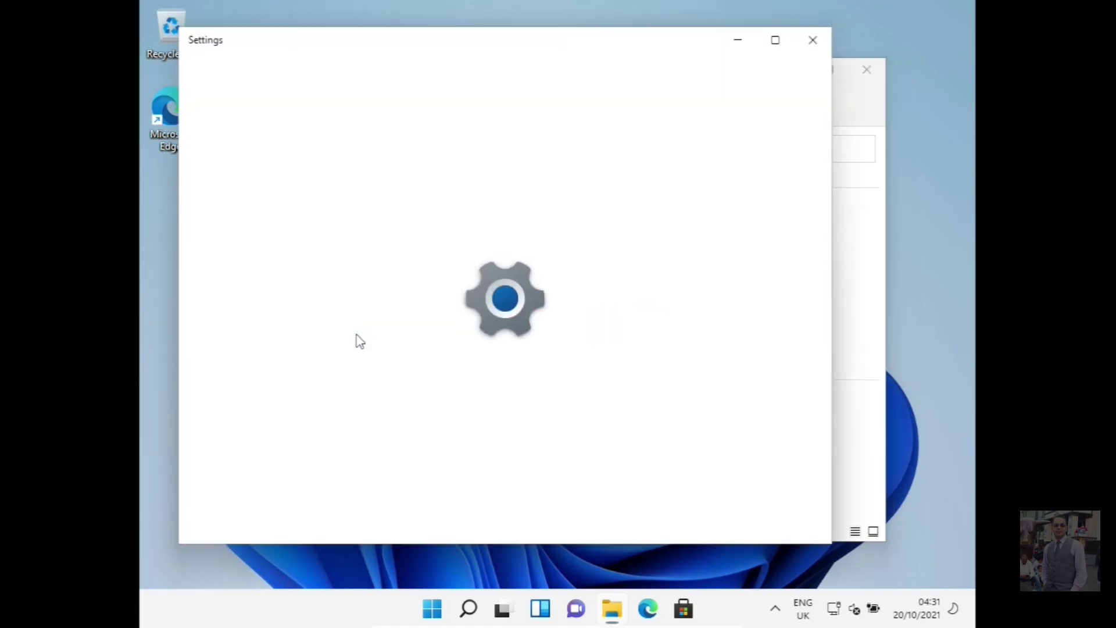
Maximize the About page and select the i7-7500U processor text, then the 'Windows 11 Pro' edition.
left_click(777, 41)
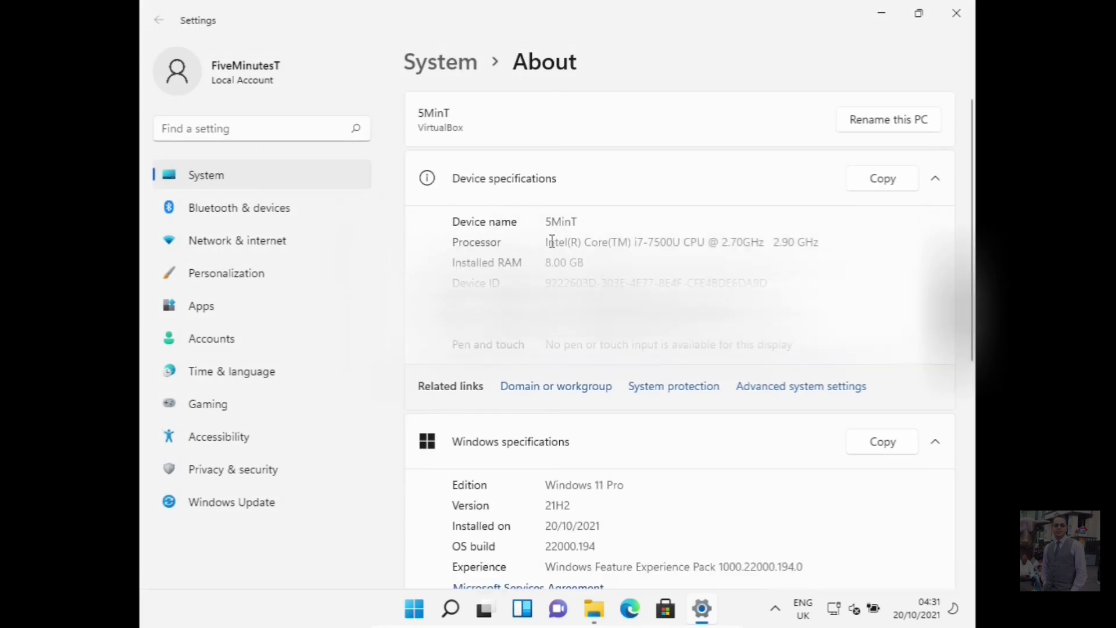
left_click_drag(693, 240, 733, 240)
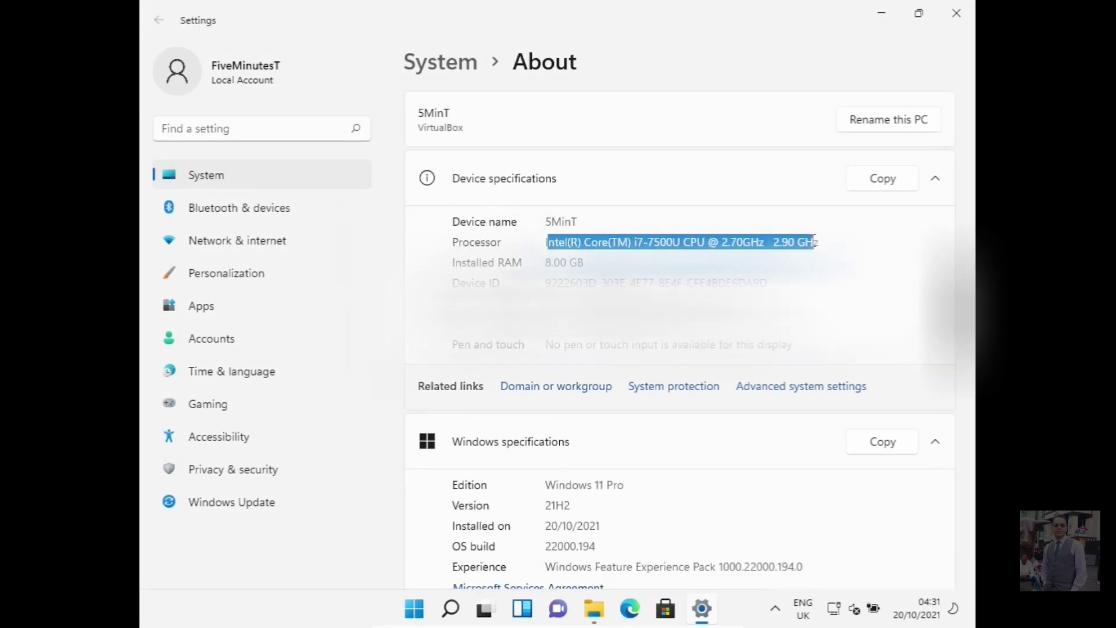
left_click_drag(546, 484, 571, 483)
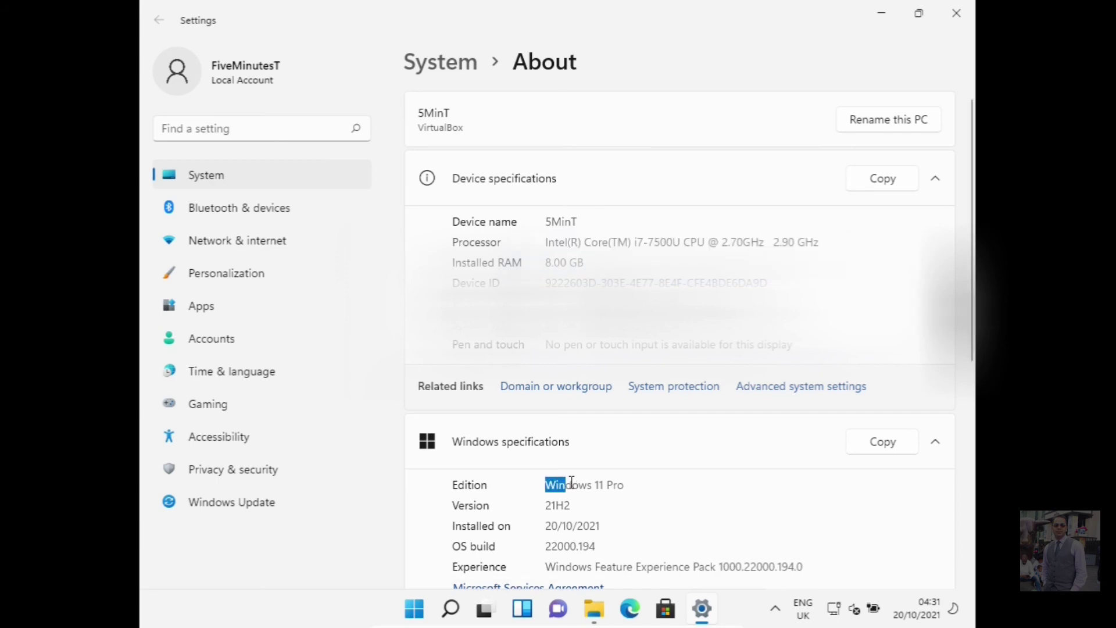